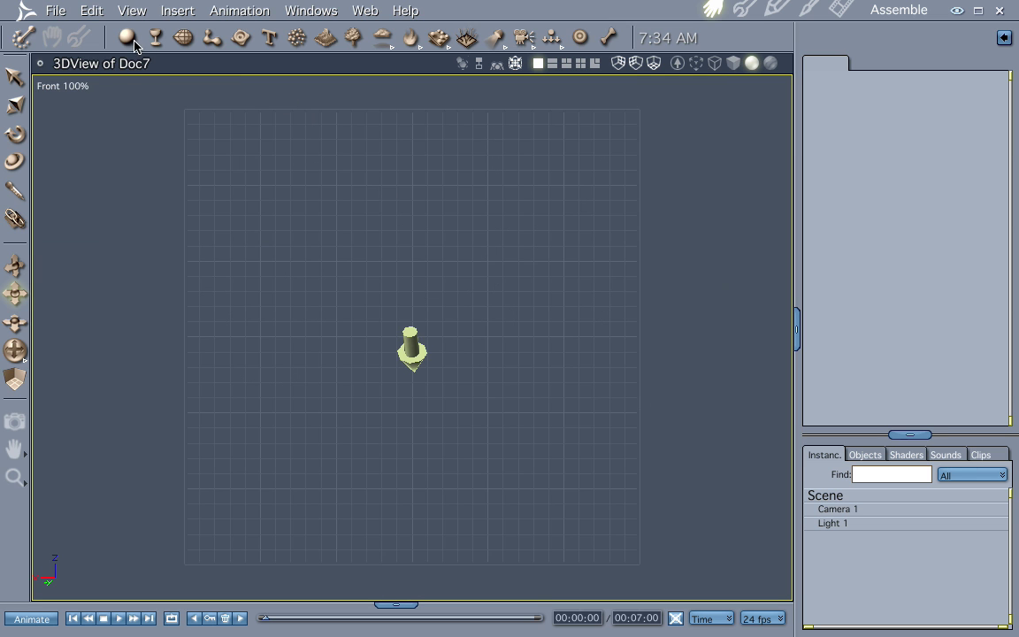
# Insert a plane primitive at the centre of the scene.
pyautogui.click(135, 44)
pyautogui.click(130, 206)
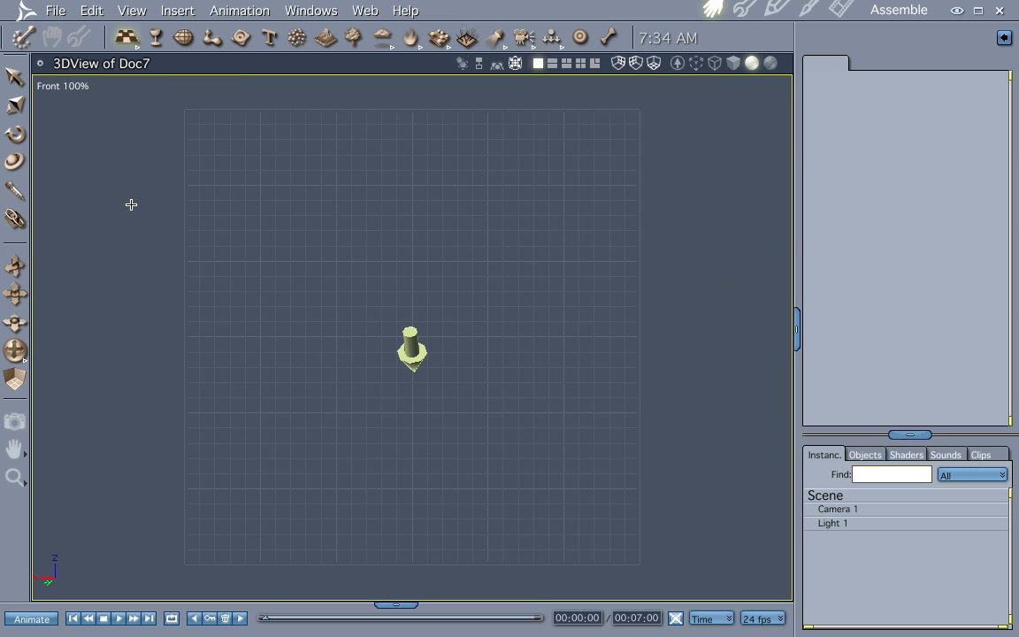
pyautogui.click(413, 347)
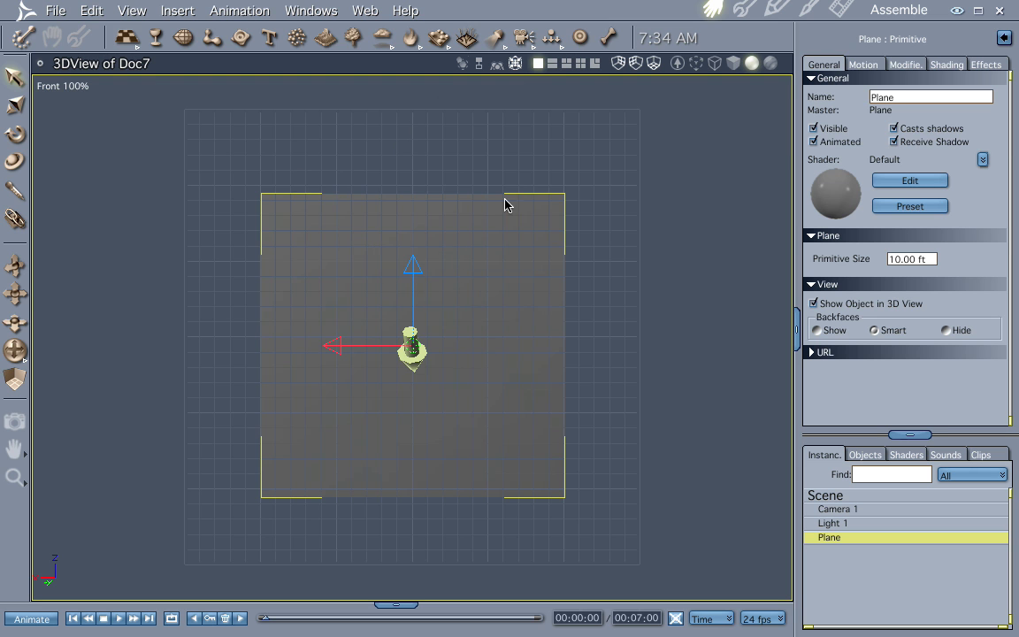
# Add an Isometric camera at the scene centre and move it away from the plane so that it faces it.
pyautogui.click(531, 42)
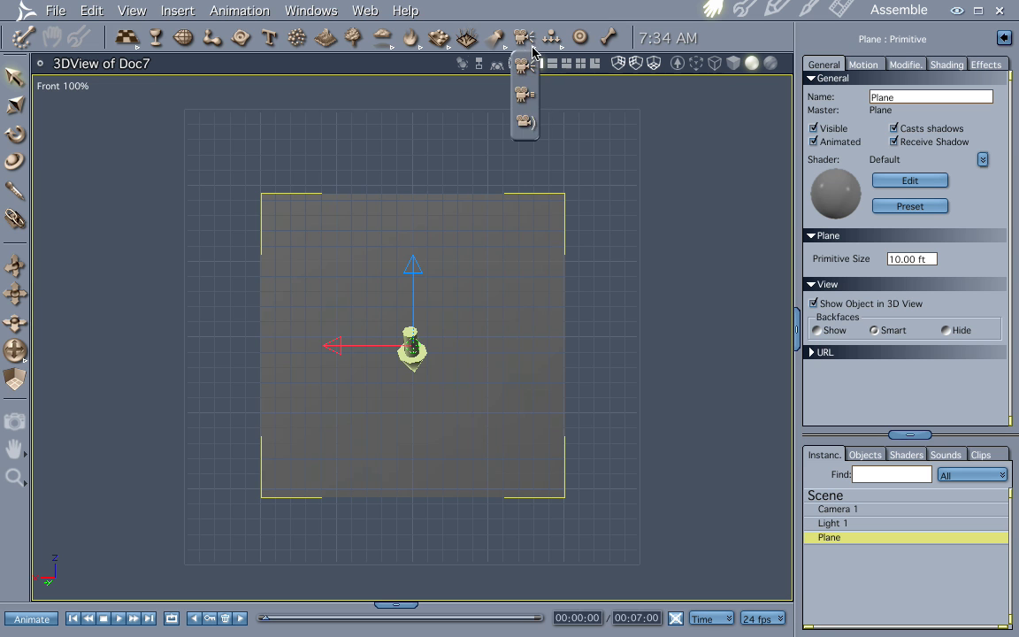
pyautogui.click(524, 95)
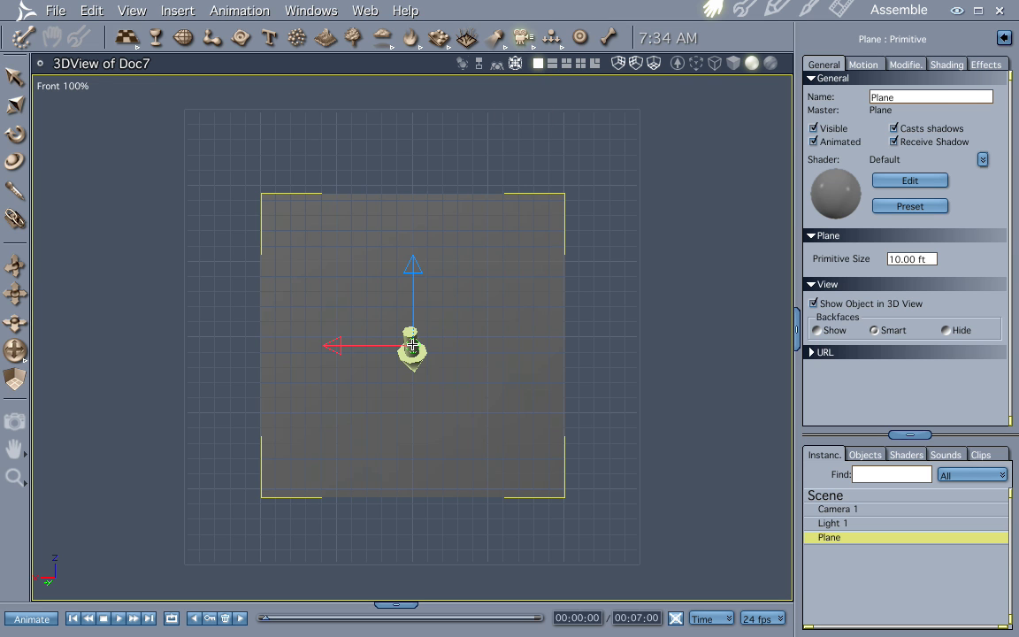
pyautogui.click(412, 345)
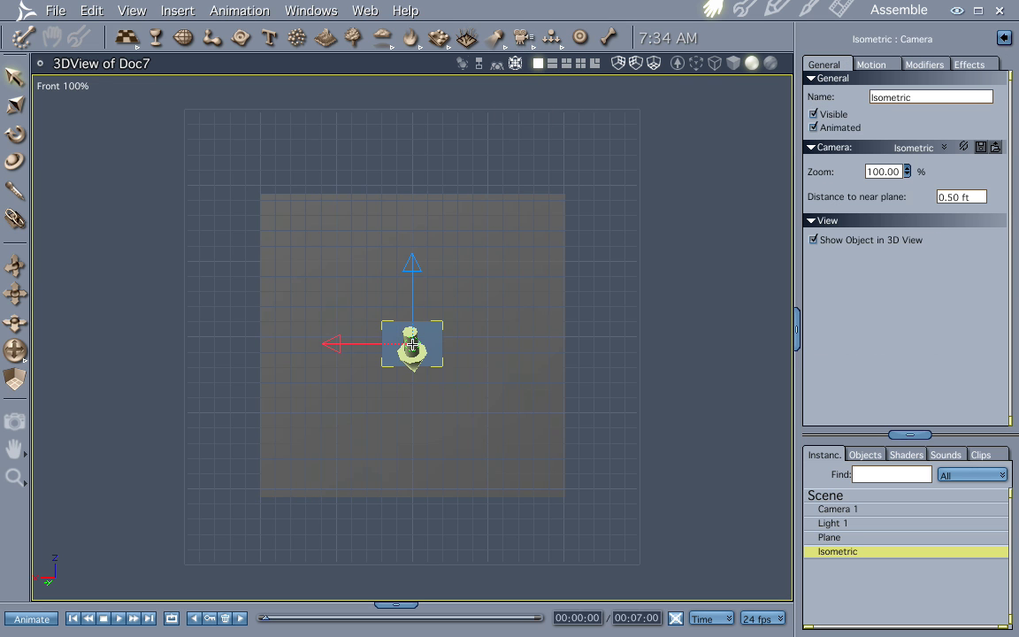
pyautogui.click(74, 86)
pyautogui.click(75, 103)
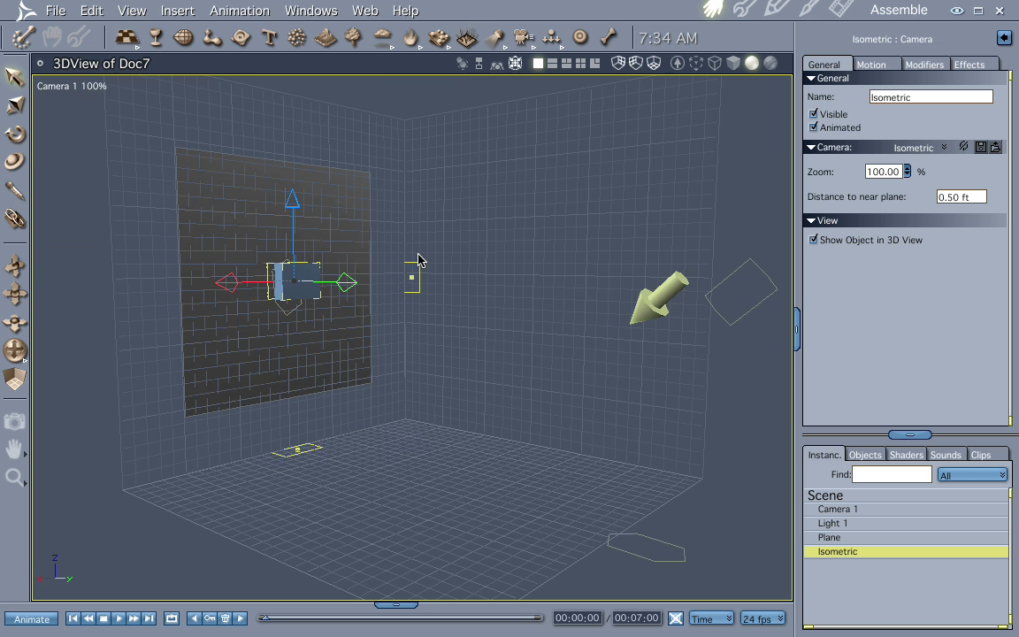
pyautogui.moveTo(345, 281); pyautogui.dragTo(584, 286)
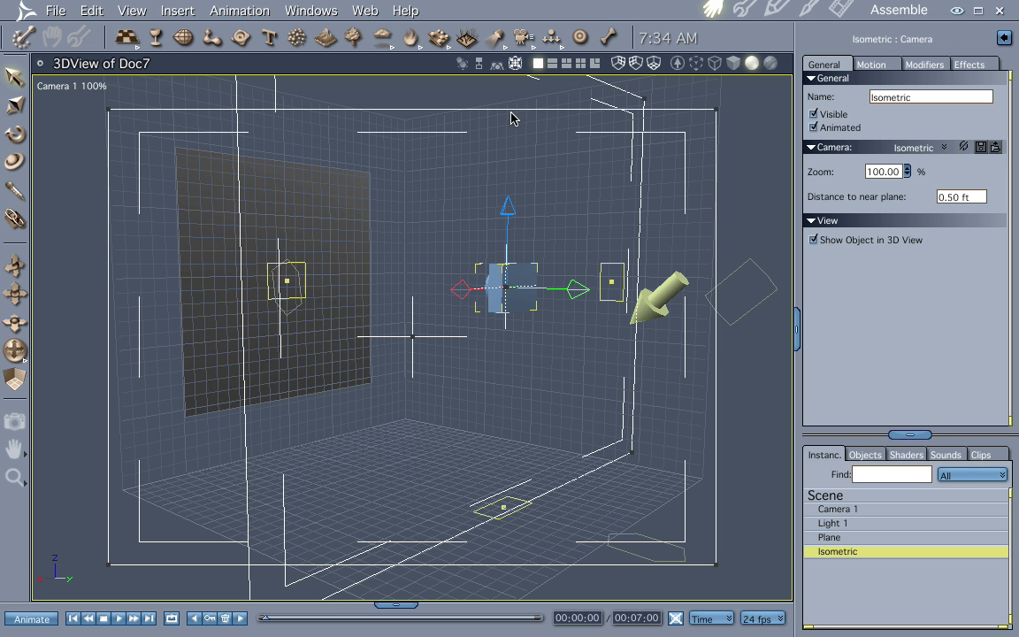
# Set the rendering camera to Isometric in the render output settings and return to the assembled scene.
pyautogui.click(836, 8)
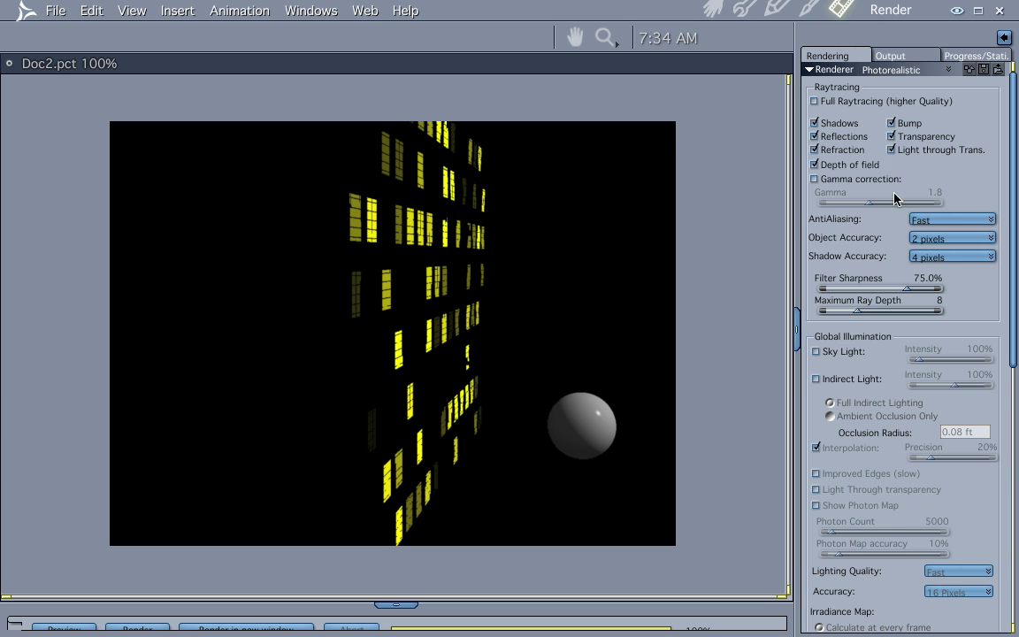
pyautogui.click(892, 55)
pyautogui.click(862, 249)
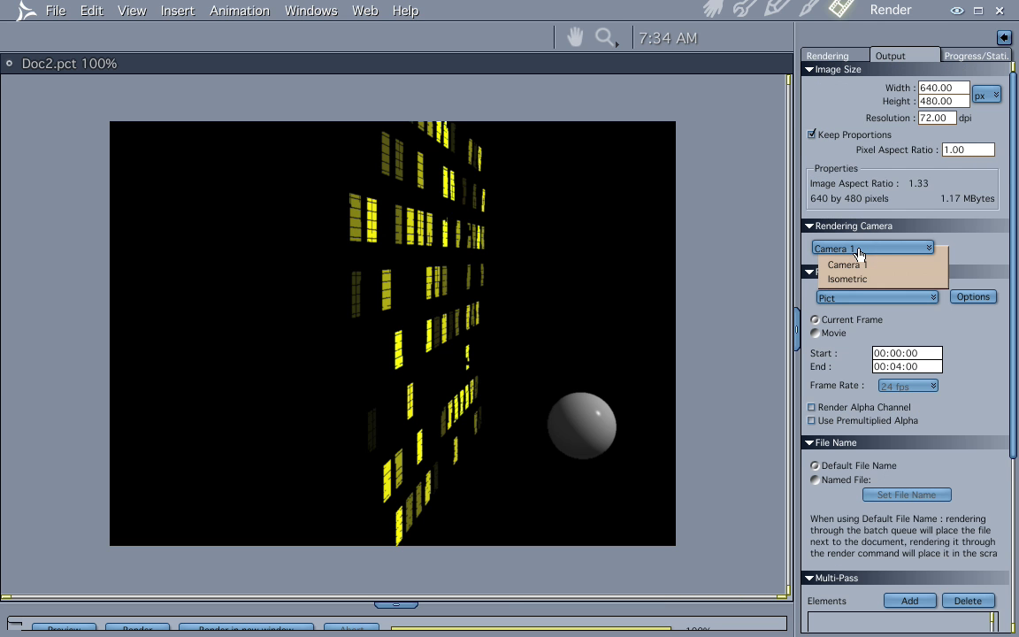
pyautogui.click(859, 279)
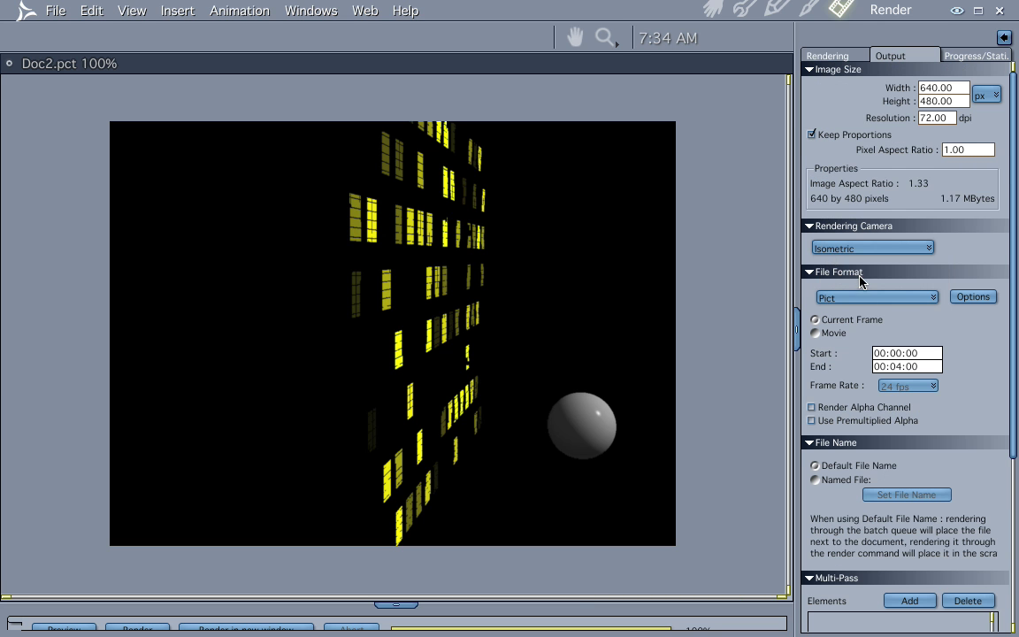
pyautogui.click(713, 10)
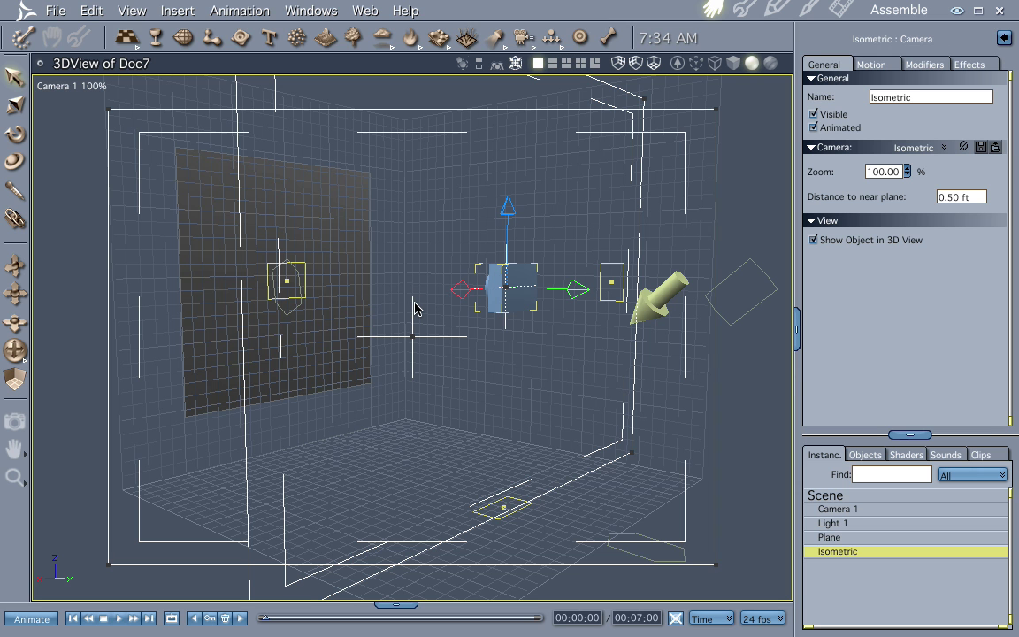
# Look through the Isometric camera and scale the plane horizontally and vertically until it slightly overfills the production frame.
pyautogui.click(54, 85)
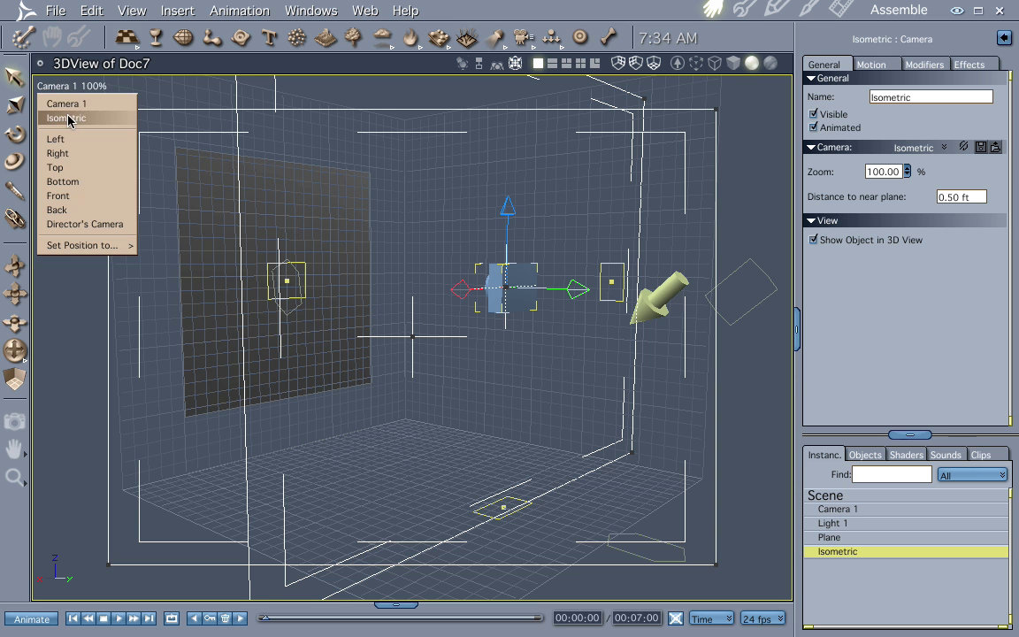
pyautogui.click(69, 119)
pyautogui.click(446, 406)
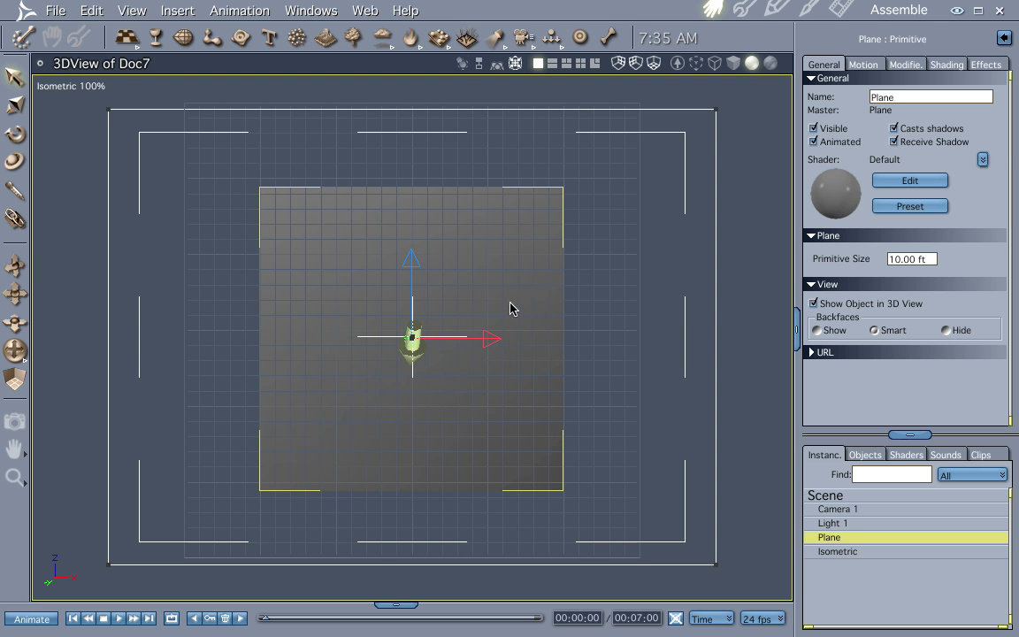
pyautogui.press('s')
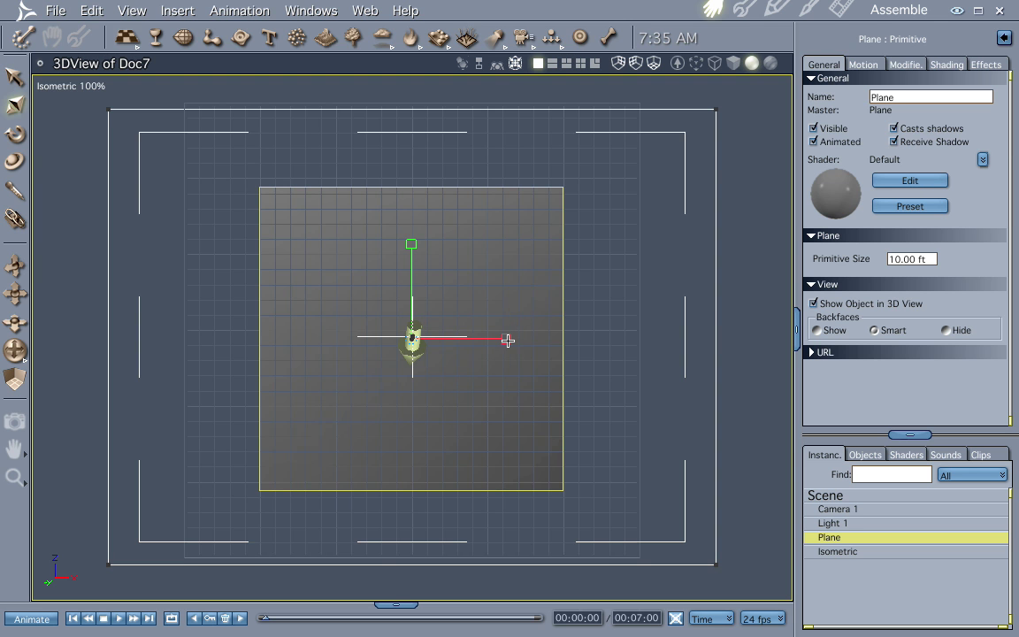
pyautogui.moveTo(508, 340); pyautogui.dragTo(511, 341)
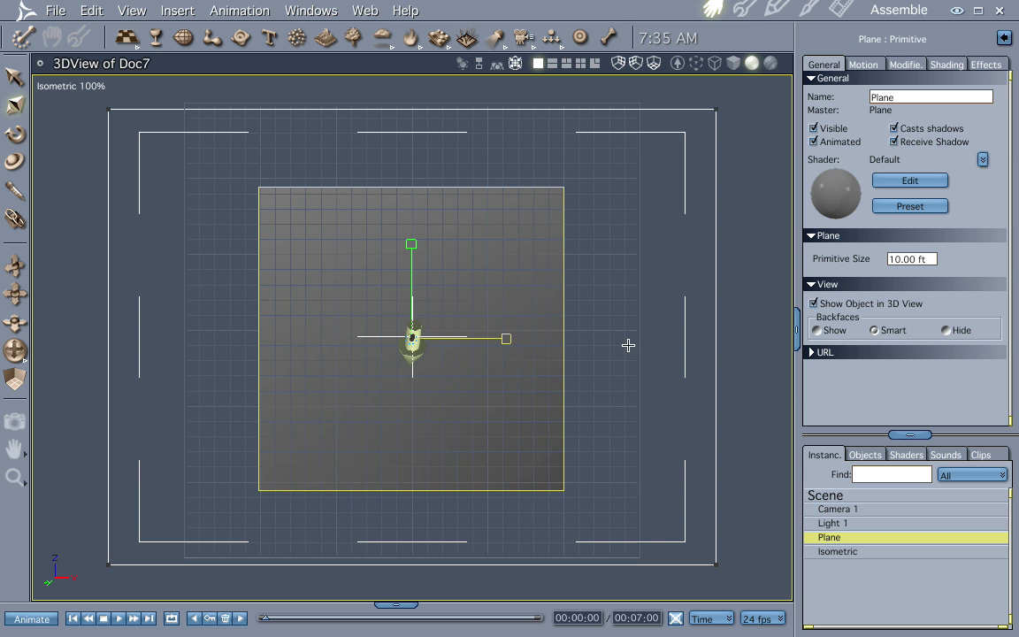
pyautogui.moveTo(638, 346); pyautogui.dragTo(633, 347)
pyautogui.moveTo(506, 337); pyautogui.dragTo(537, 332)
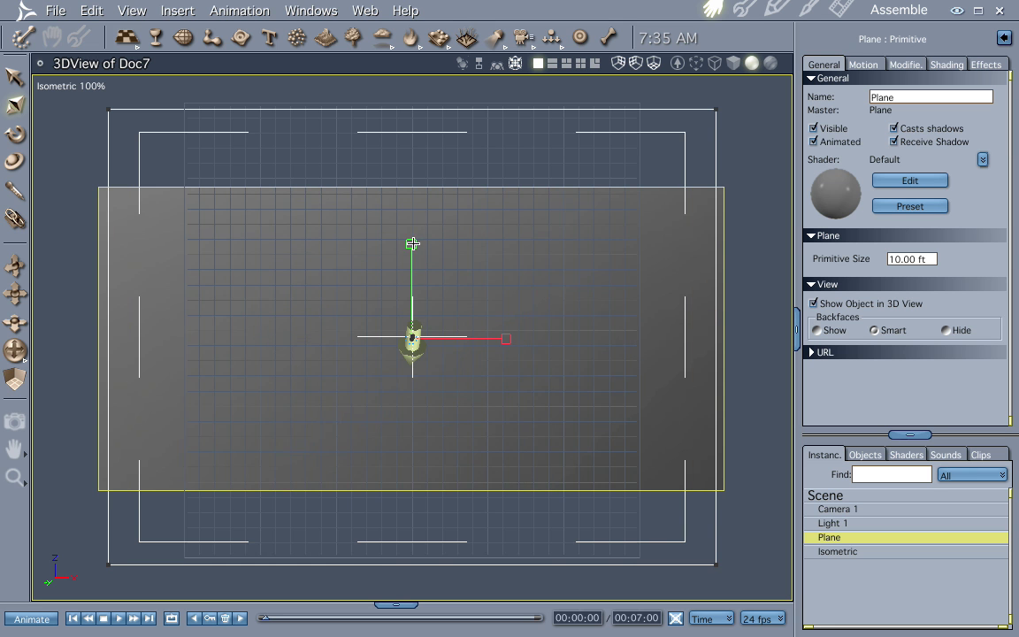
pyautogui.moveTo(413, 244); pyautogui.dragTo(425, 168)
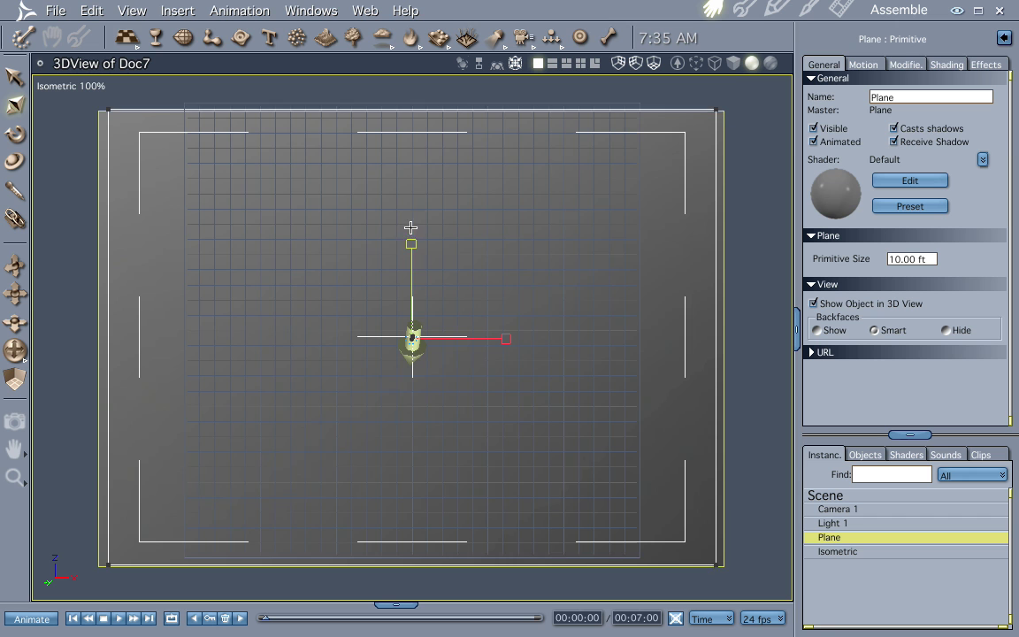
pyautogui.moveTo(410, 227); pyautogui.dragTo(411, 232)
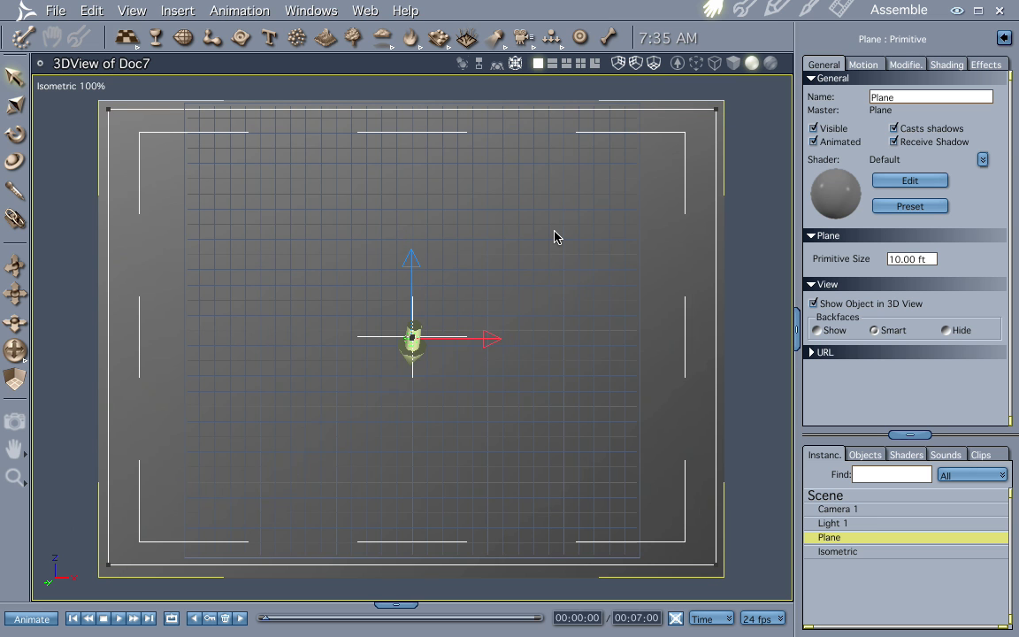
# Open the plane's shader for editing and set its Color channel to Color Gradient.
pyautogui.click(910, 181)
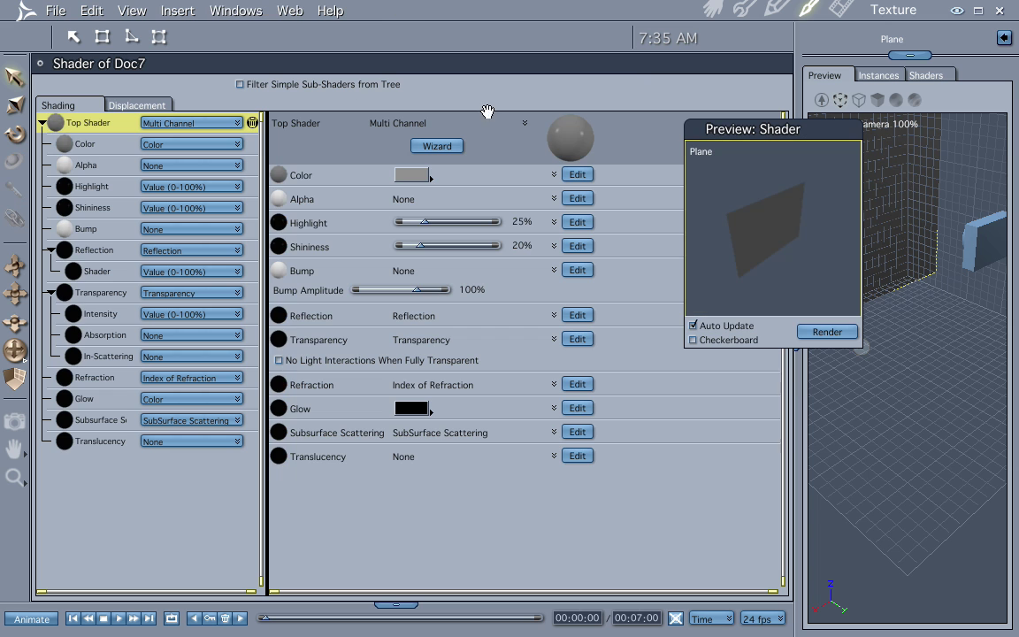
pyautogui.click(97, 146)
pyautogui.click(191, 144)
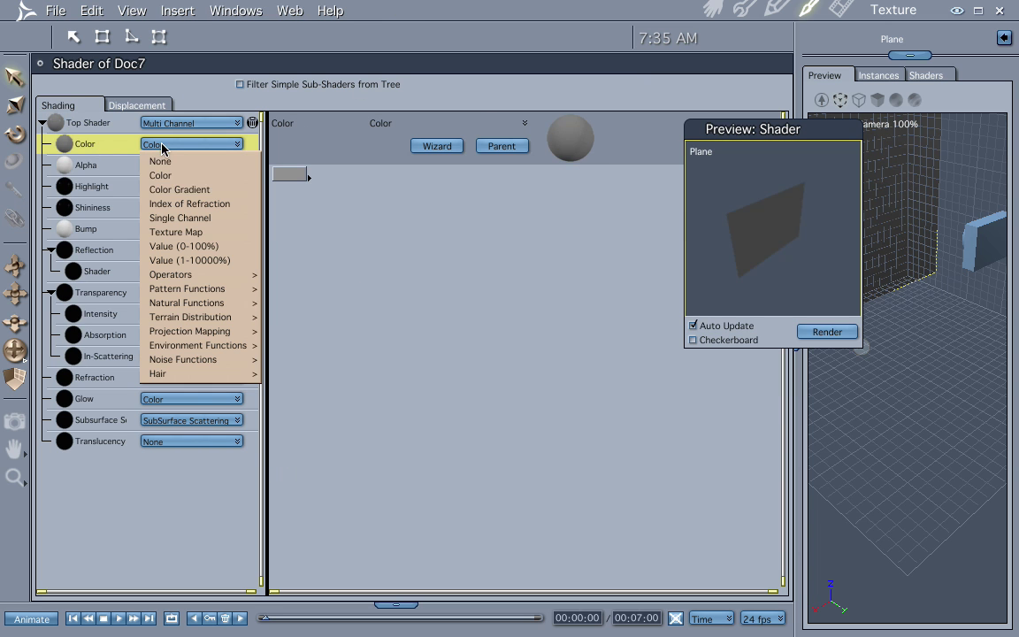
pyautogui.click(190, 189)
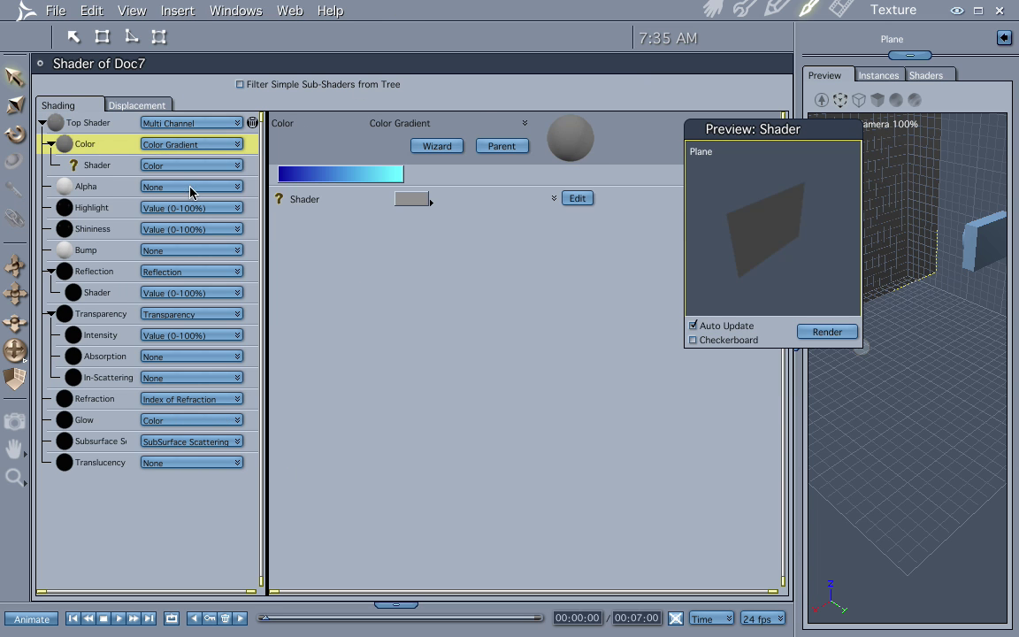
# Make the first and last keys of the colour gradient black.
pyautogui.click(329, 176)
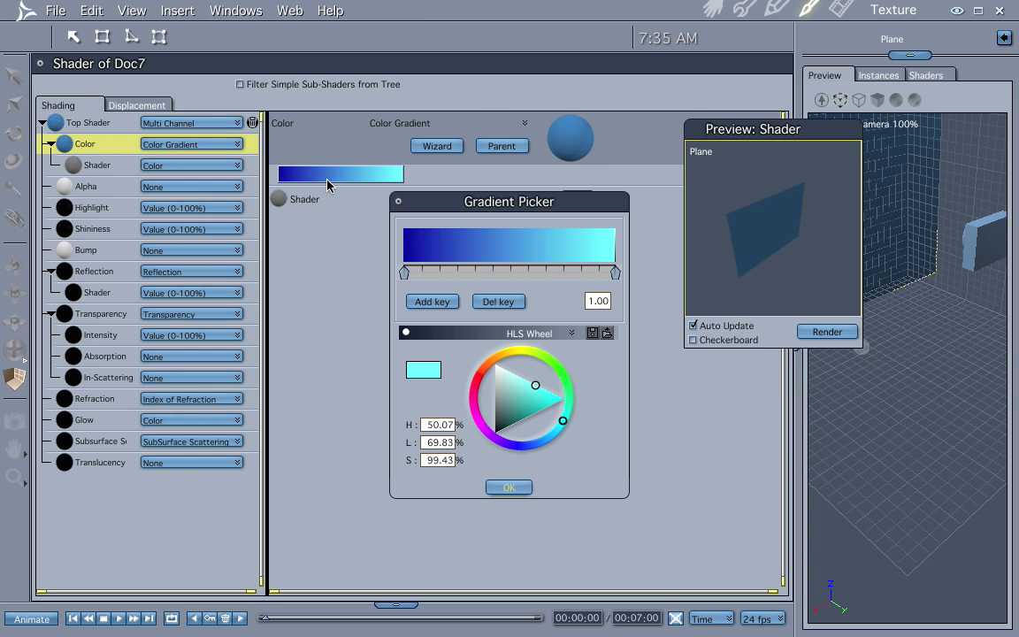
pyautogui.click(403, 274)
pyautogui.moveTo(511, 419); pyautogui.dragTo(492, 446)
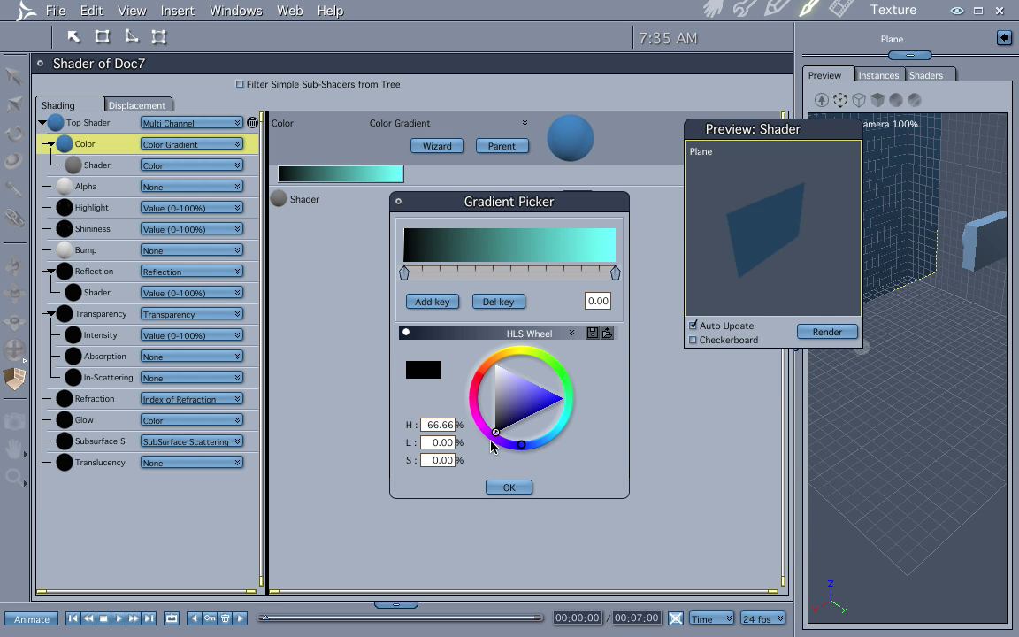
pyautogui.click(612, 275)
pyautogui.moveTo(531, 398); pyautogui.dragTo(486, 449)
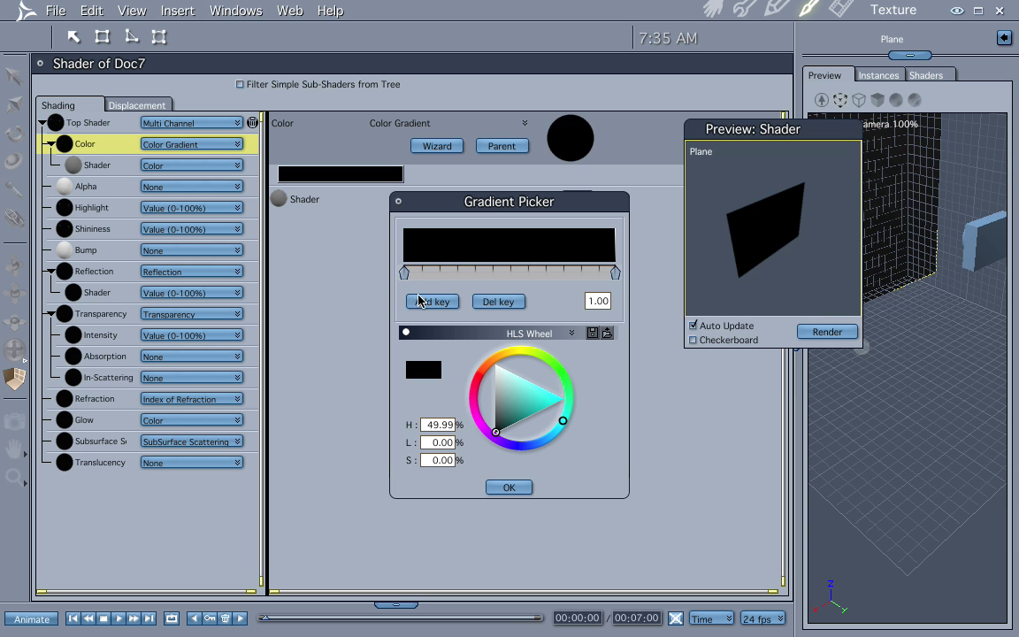
# Add a golden-yellow key to the gradient at position 0.50, with a hue of about 12.6%, and accept the gradient.
pyautogui.click(509, 275)
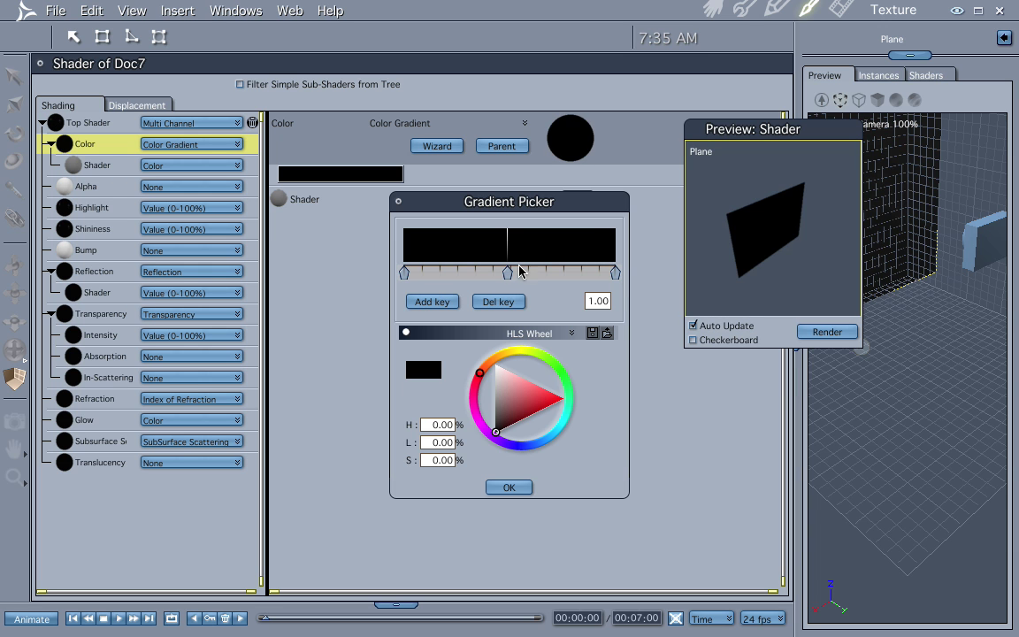
pyautogui.click(510, 352)
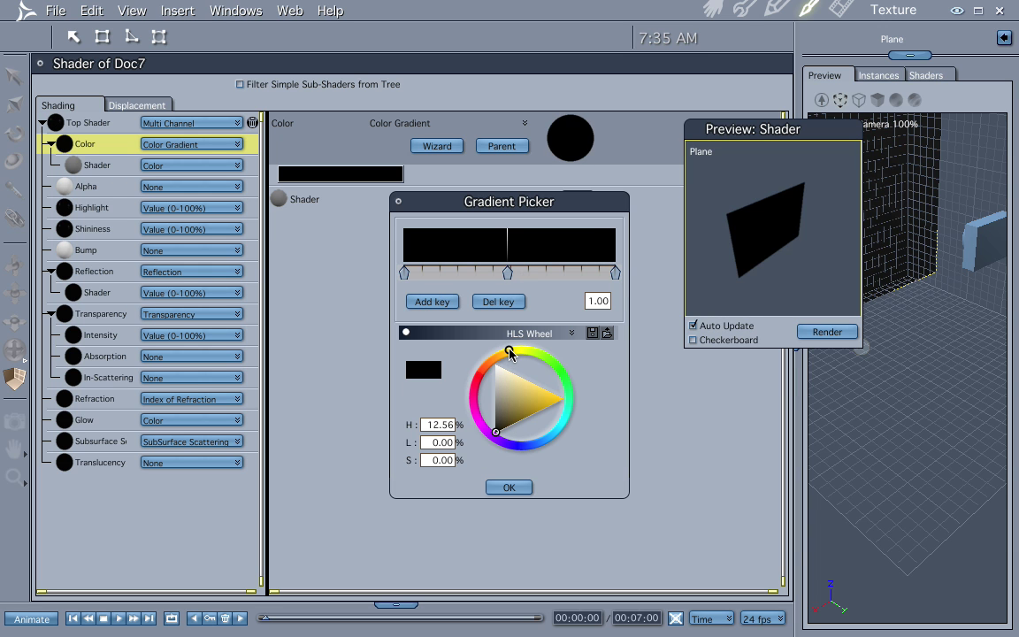
pyautogui.moveTo(539, 400); pyautogui.dragTo(556, 397)
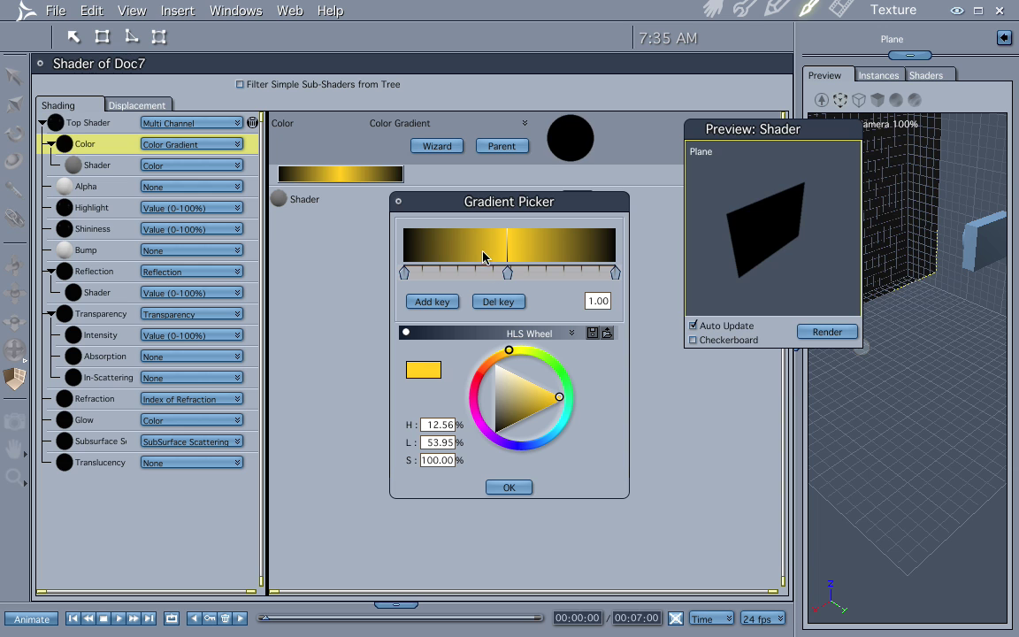
pyautogui.moveTo(508, 277)
pyautogui.mouseDown()
pyautogui.moveTo(427, 276)
pyautogui.moveTo(614, 277)
pyautogui.moveTo(426, 277)
pyautogui.moveTo(509, 294)
pyautogui.mouseUp()
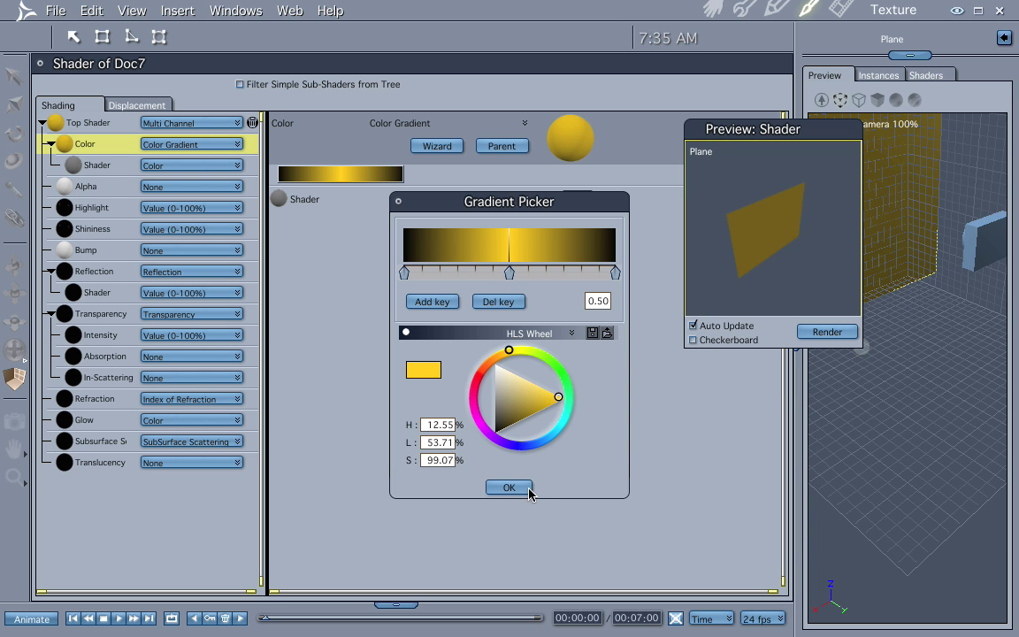
pyautogui.click(529, 492)
# Switch the shader preview to Flat Preview and set the gradient's Shader to the Multiply operator.
pyautogui.click(700, 152)
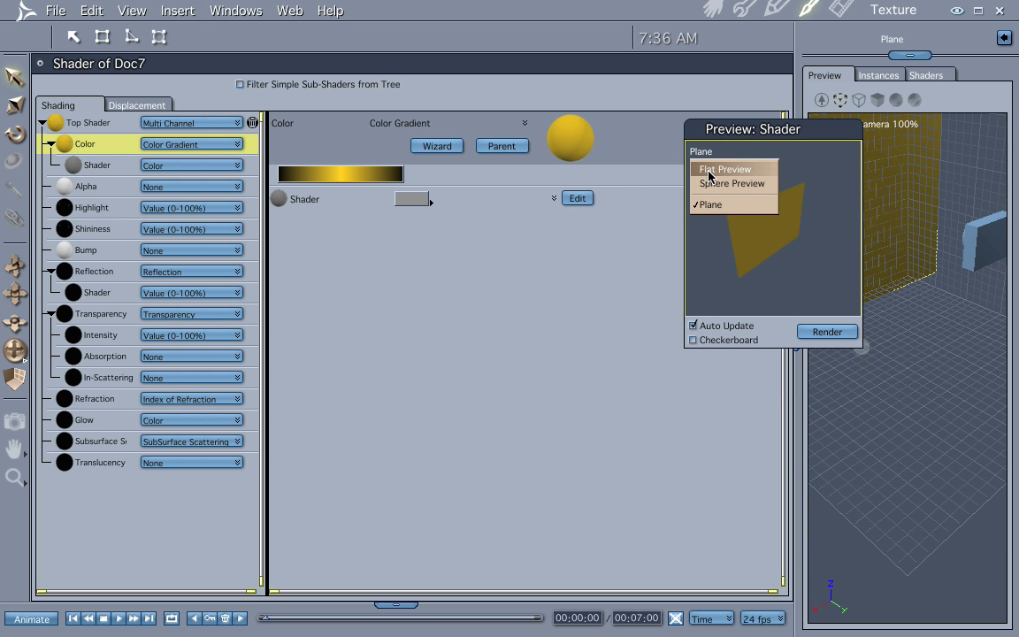
pyautogui.click(709, 169)
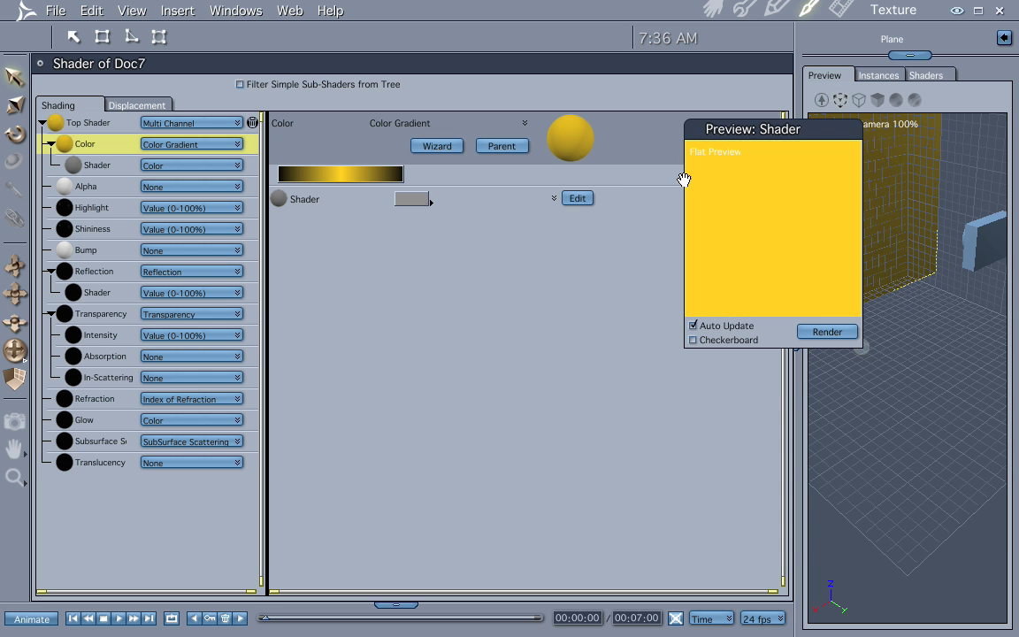
pyautogui.click(117, 166)
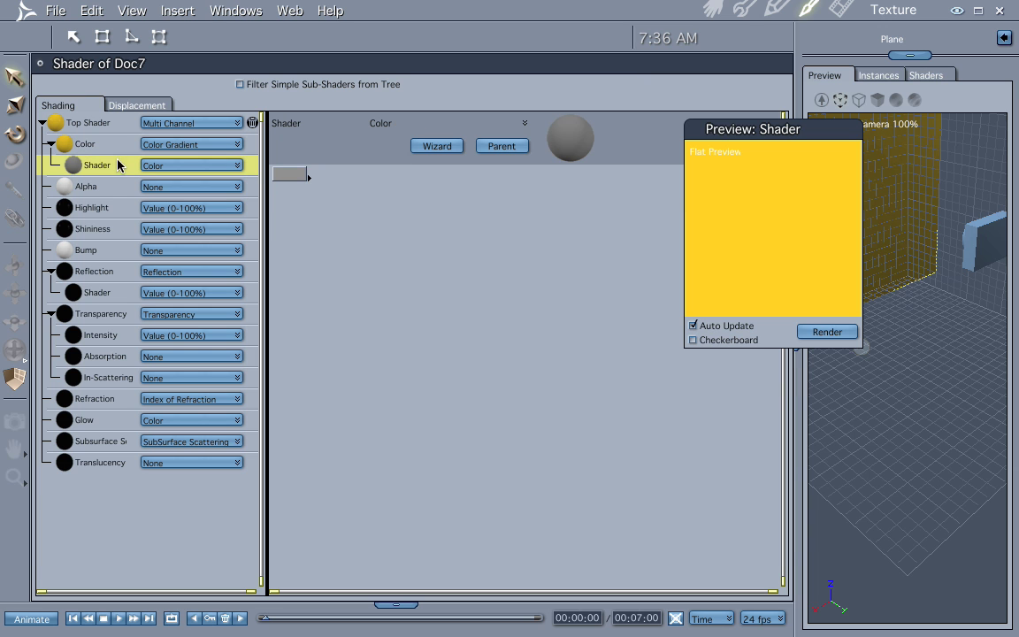
pyautogui.click(184, 166)
pyautogui.moveTo(209, 315)
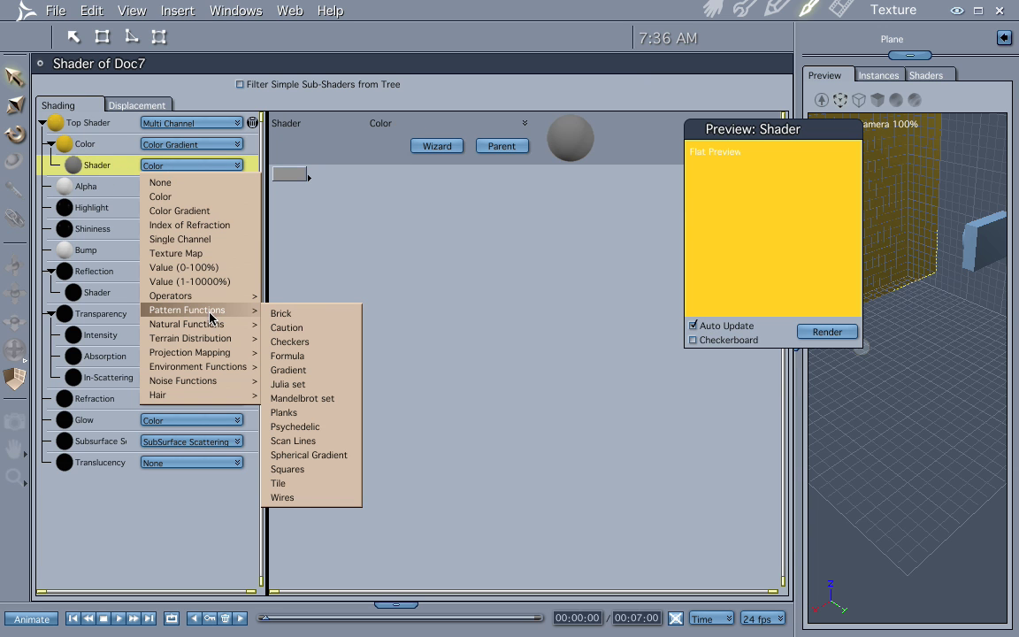
pyautogui.moveTo(239, 295)
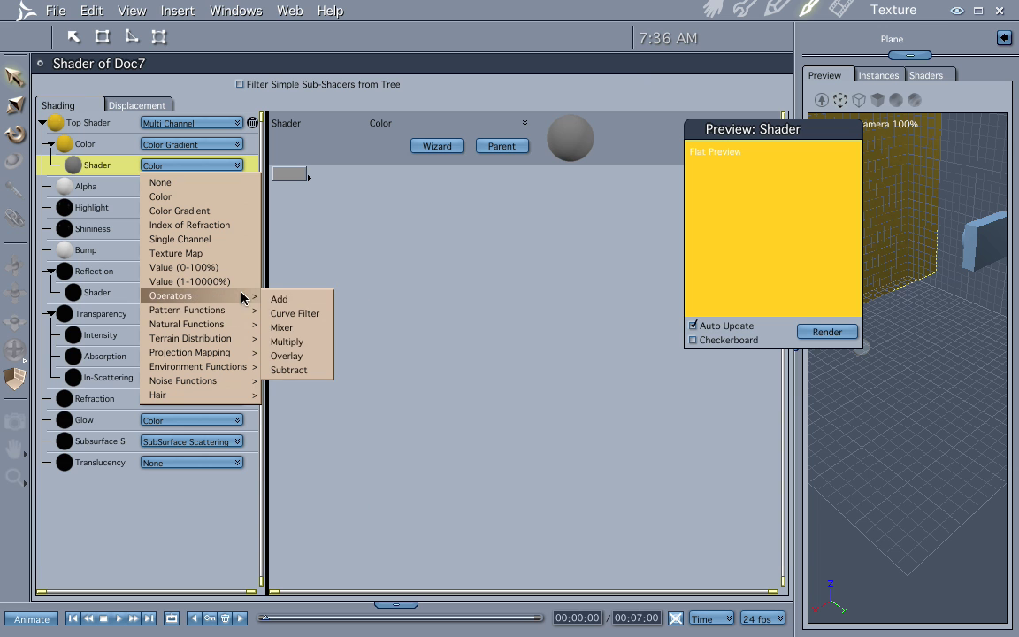
pyautogui.click(285, 342)
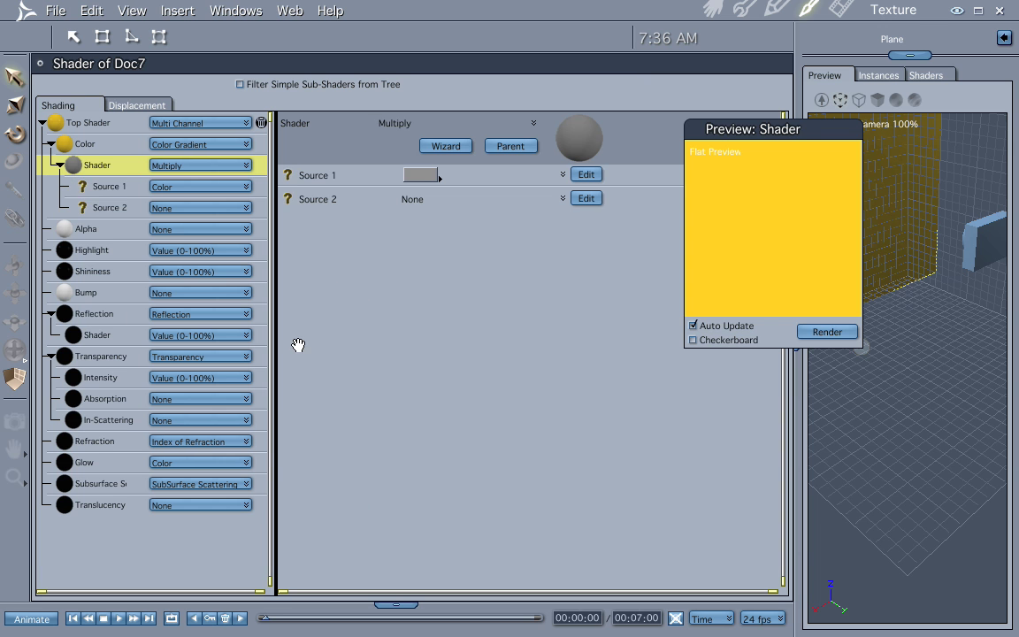
# Assign the Wires pattern function to Source 1 of the gradient's Multiply operator.
pyautogui.click(123, 188)
pyautogui.click(166, 186)
pyautogui.moveTo(215, 317)
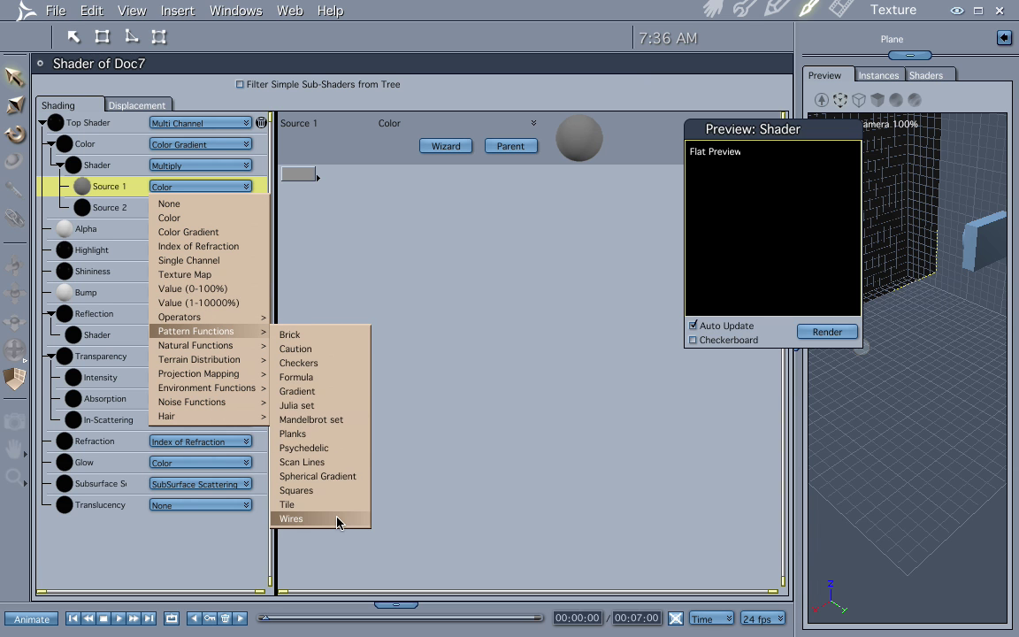
pyautogui.click(334, 519)
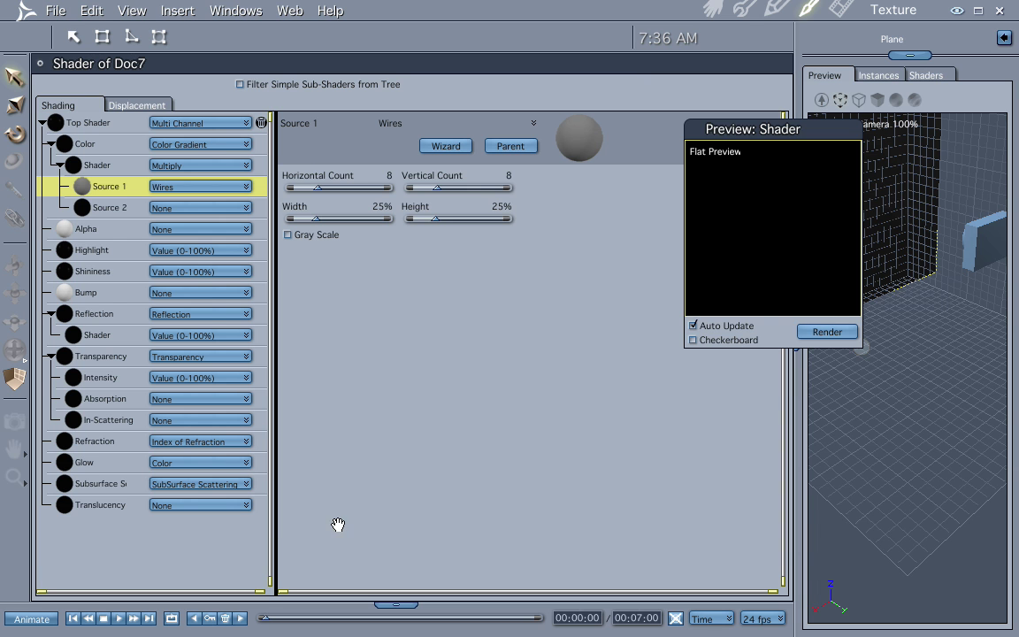
# Assign the Squares pattern function to the Multiply operator's Source 2 and raise its brightness to 176.
pyautogui.click(112, 203)
pyautogui.click(190, 209)
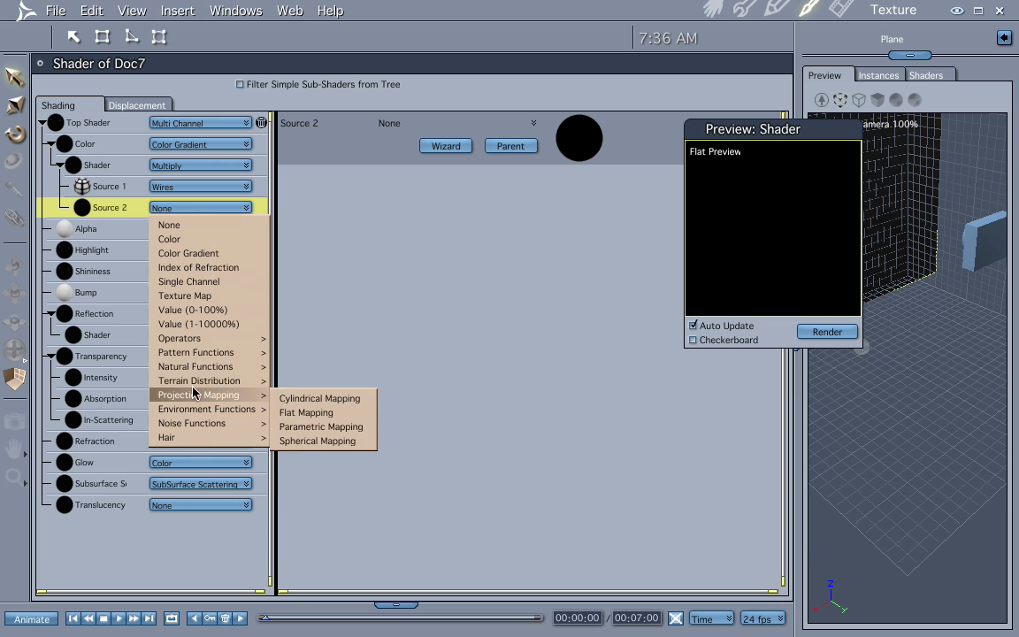
pyautogui.moveTo(199, 354)
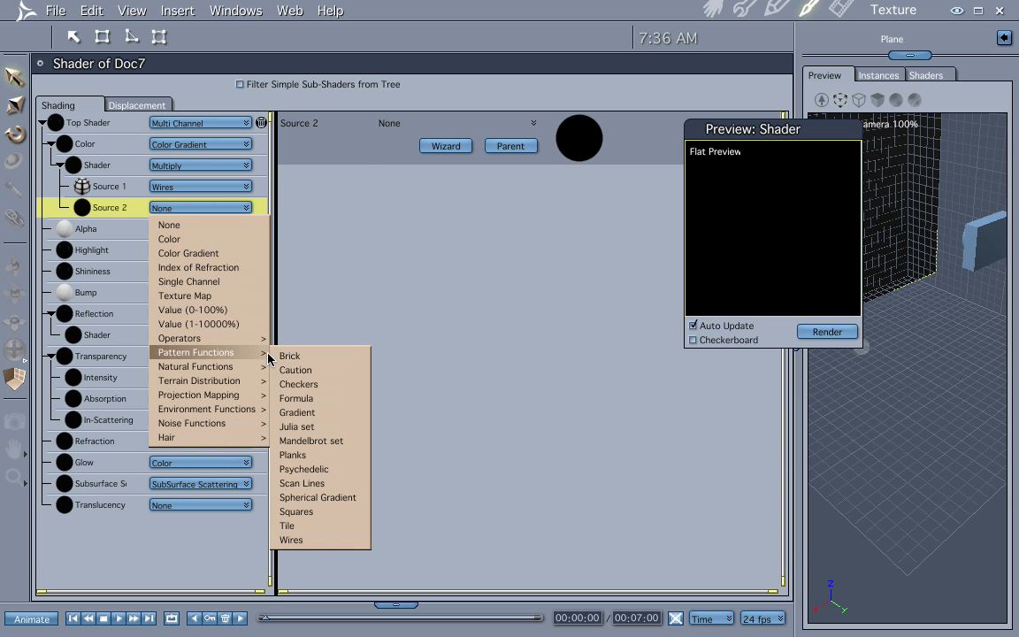
pyautogui.click(318, 511)
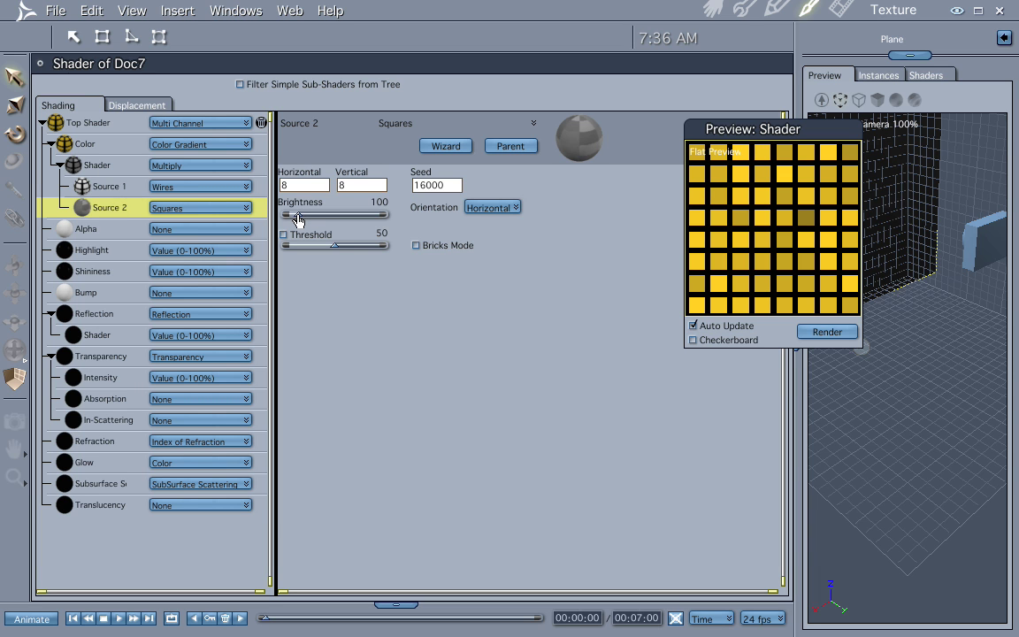
pyautogui.moveTo(298, 220); pyautogui.dragTo(305, 220)
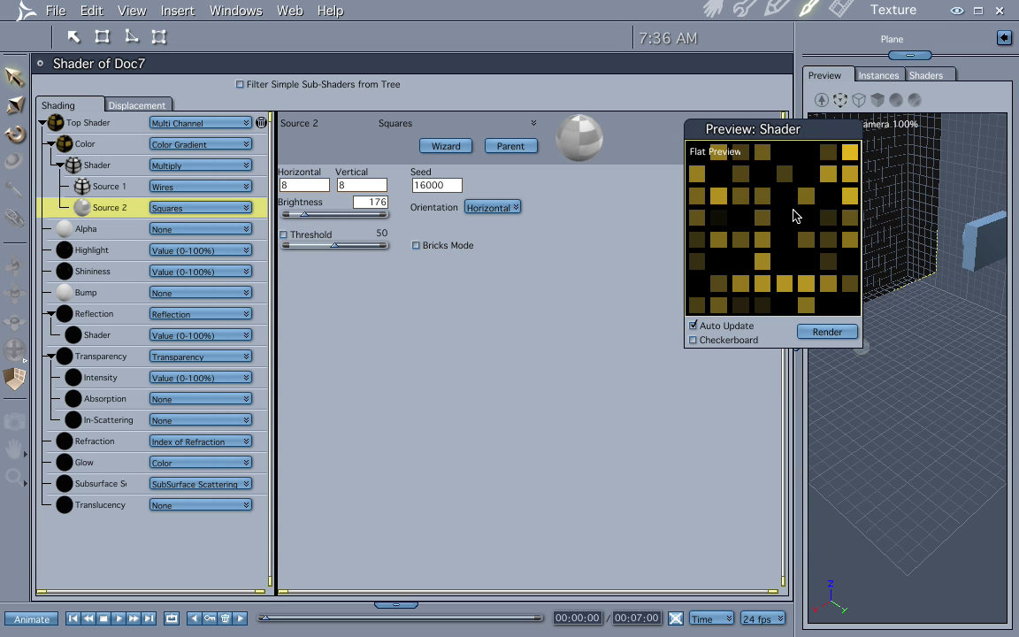
# Move the golden-yellow key of the Color channel's gradient to position 0.65 and accept the gradient.
pyautogui.click(94, 144)
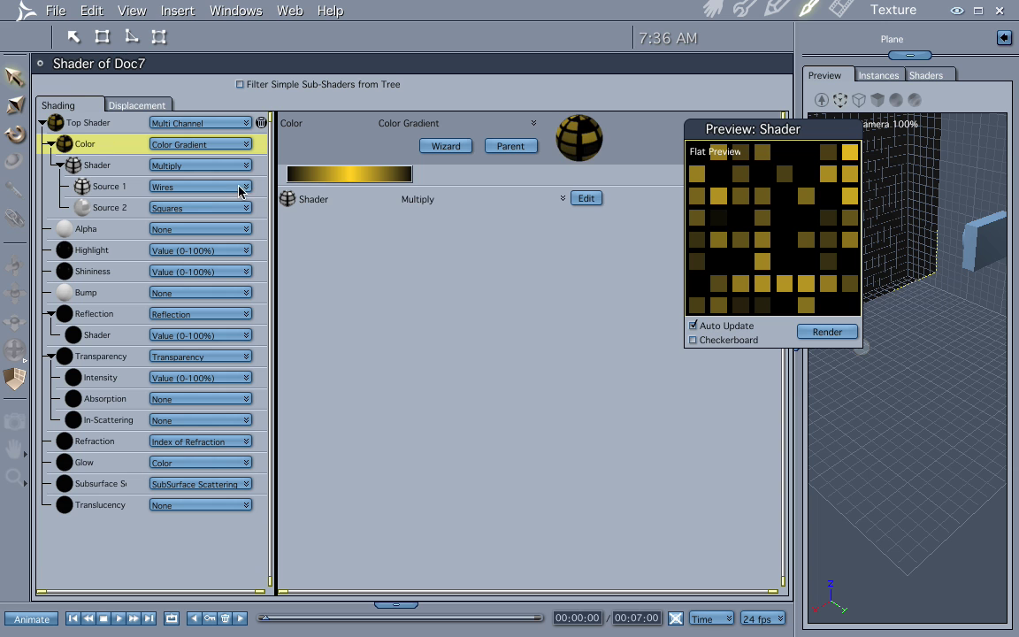
pyautogui.click(343, 174)
pyautogui.moveTo(510, 274); pyautogui.dragTo(541, 275)
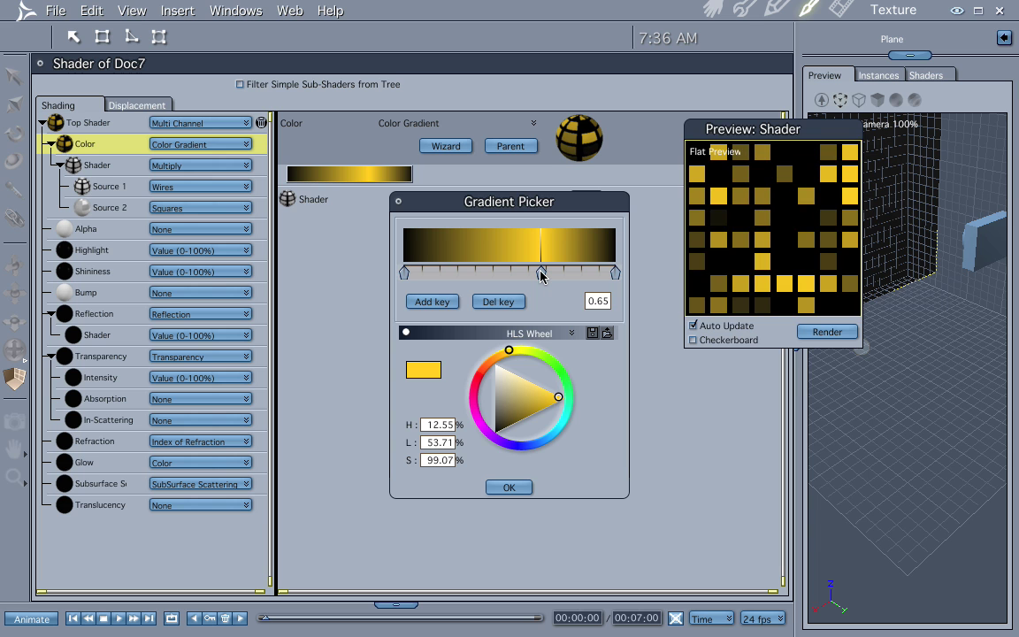
pyautogui.click(513, 488)
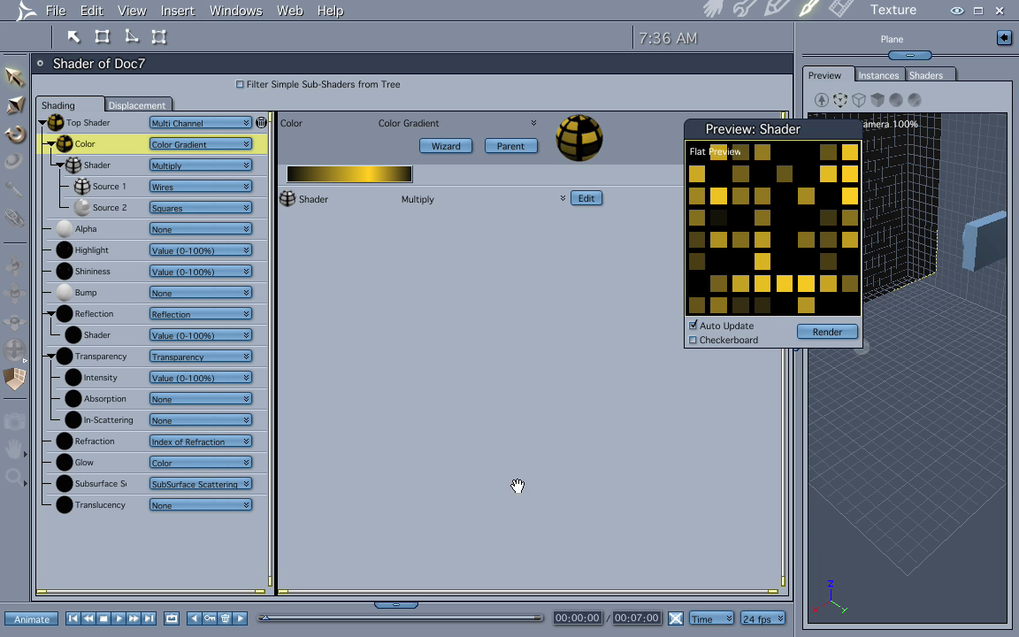
# Set the horizontal count of the Squares pattern in Source 2 to 16.
pyautogui.click(125, 214)
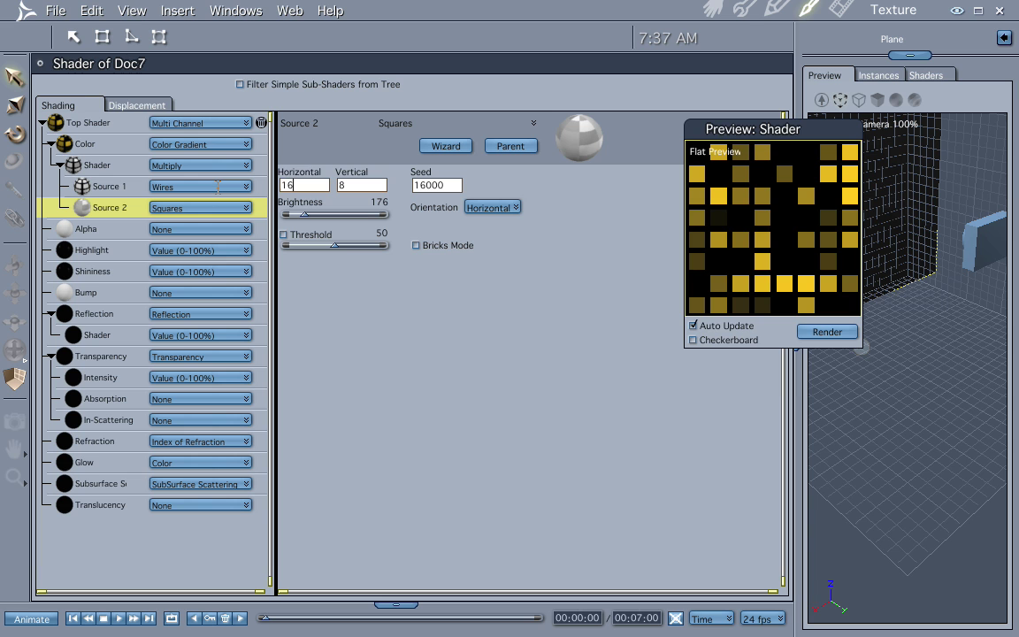
pyautogui.write('16')
pyautogui.press('Return')
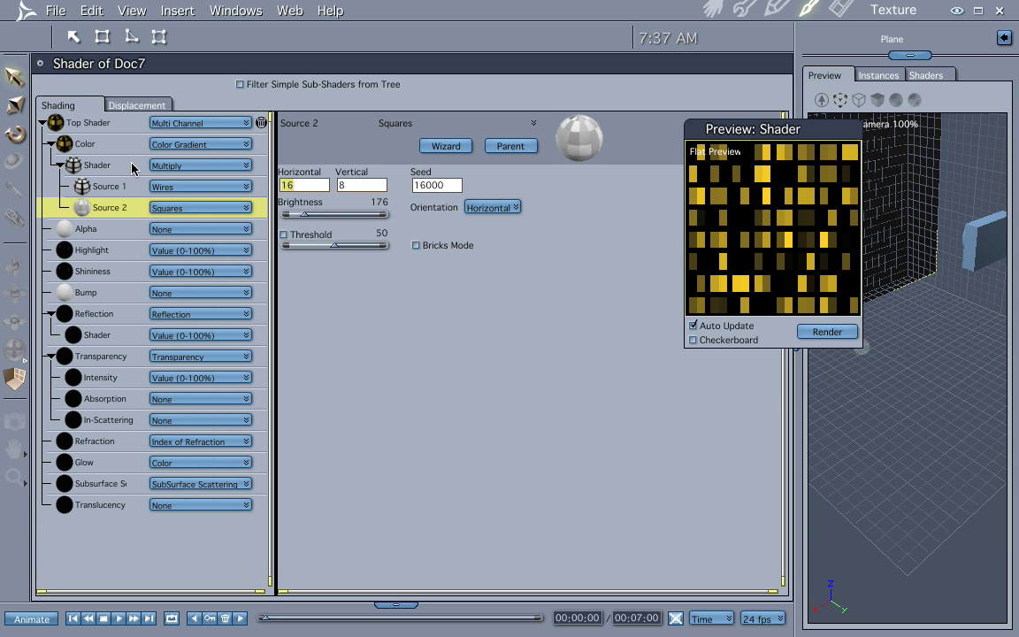
# Set the Source 1 Wires pattern's horizontal count to 16, height to 46% and width to 58%, and render the scene.
pyautogui.click(110, 185)
pyautogui.click(385, 178)
pyautogui.write('16')
pyautogui.press('Return')
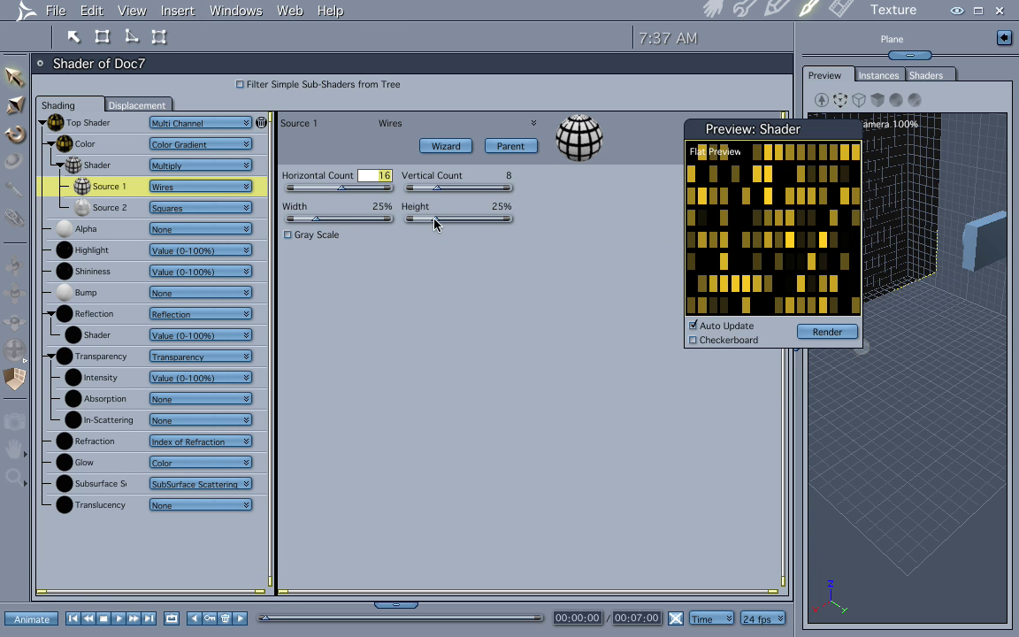
pyautogui.moveTo(430, 221); pyautogui.dragTo(455, 223)
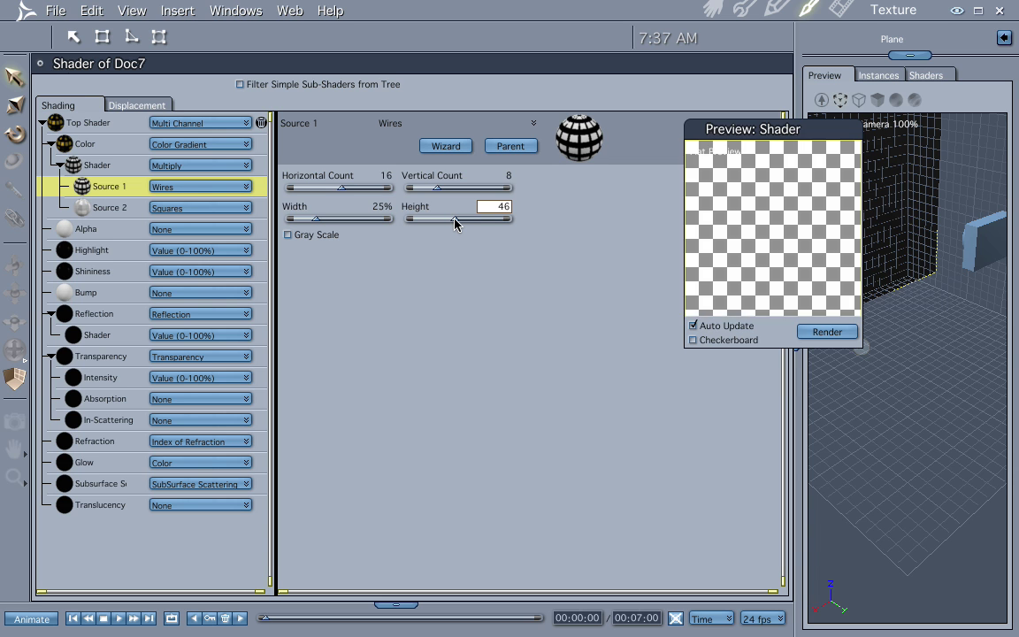
pyautogui.moveTo(315, 221); pyautogui.dragTo(346, 222)
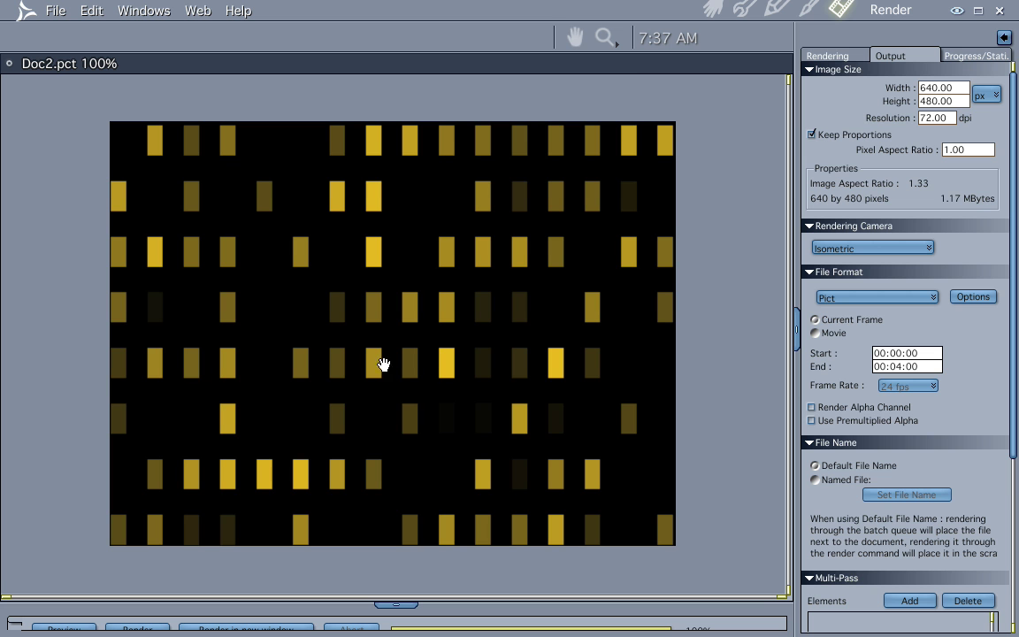
# Reopen the plane's shader and nest the Source 1 Wires pattern inside a new Multiply operator.
pyautogui.click(712, 8)
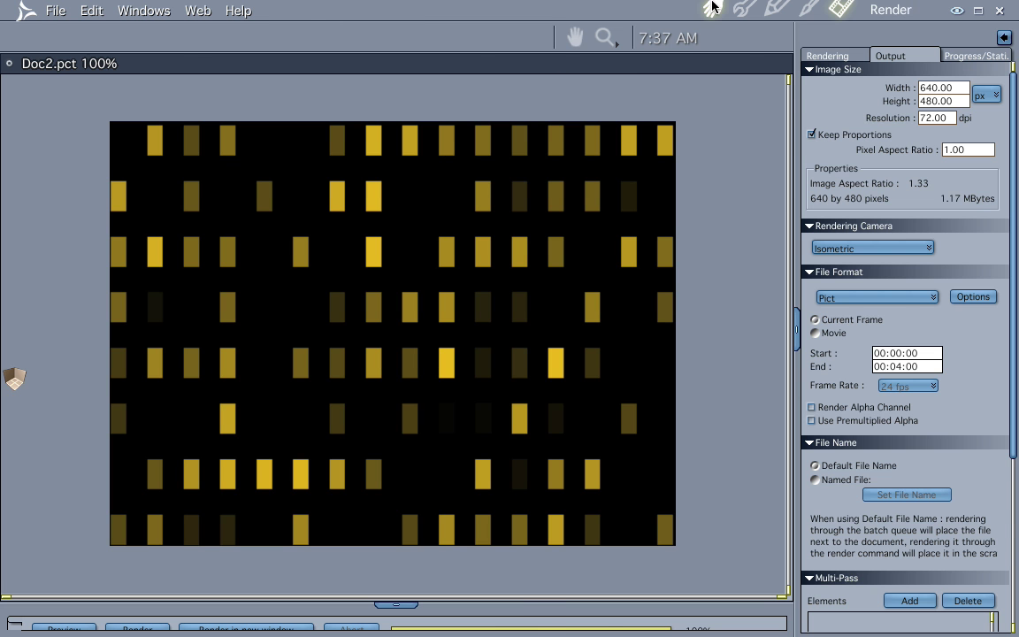
pyautogui.click(911, 181)
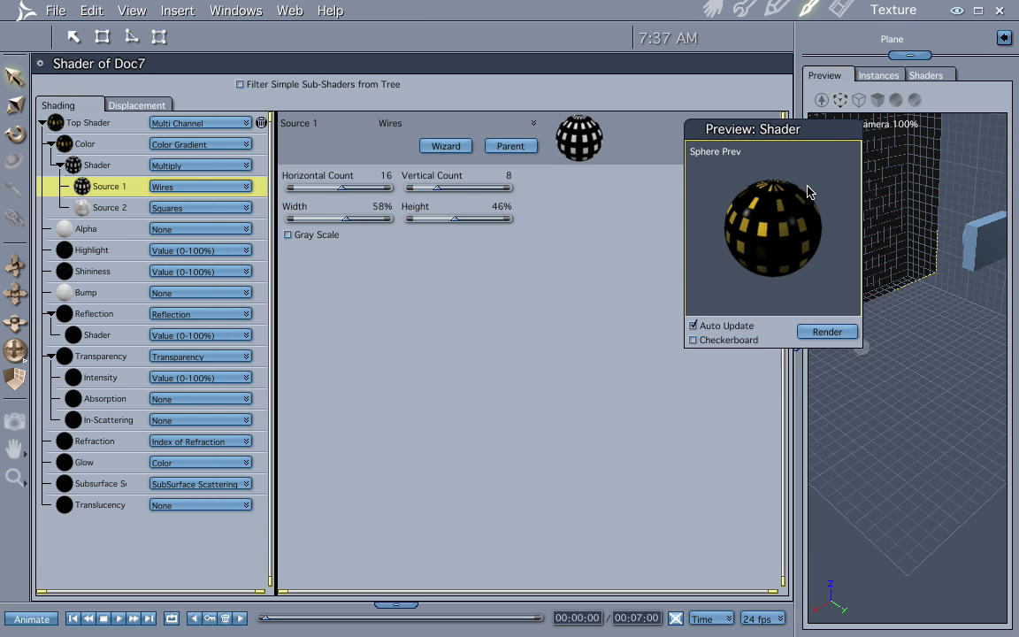
pyautogui.click(130, 214)
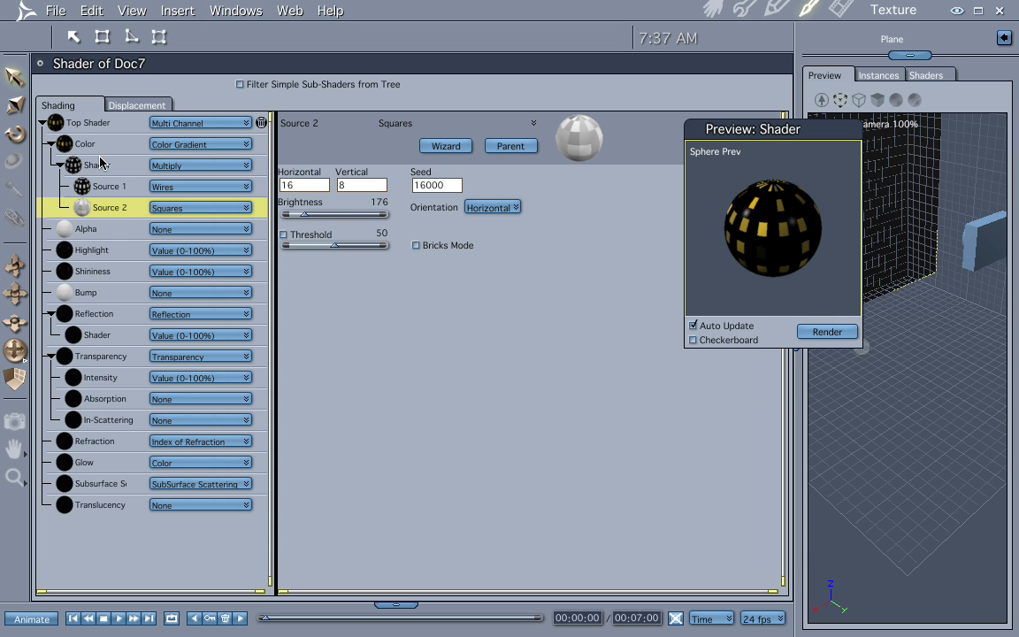
pyautogui.click(124, 188)
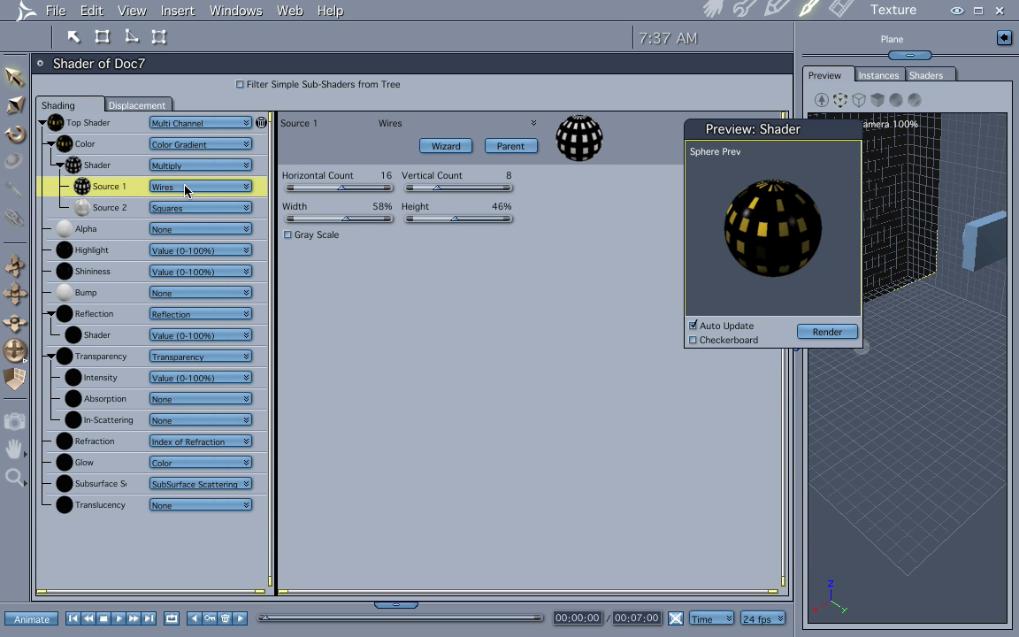
pyautogui.click(244, 187)
pyautogui.moveTo(237, 314)
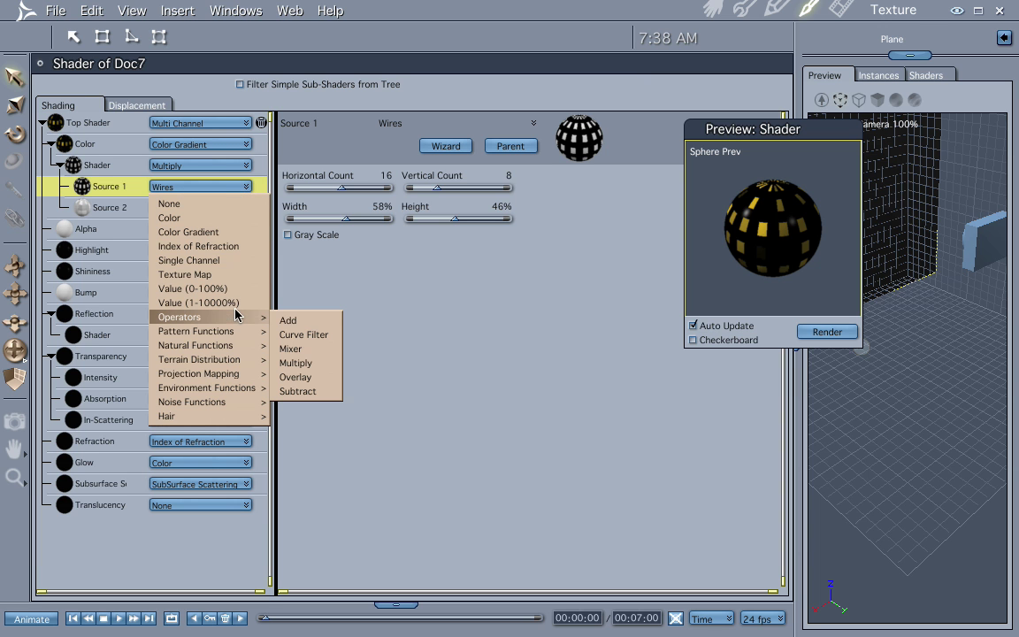
pyautogui.click(296, 362)
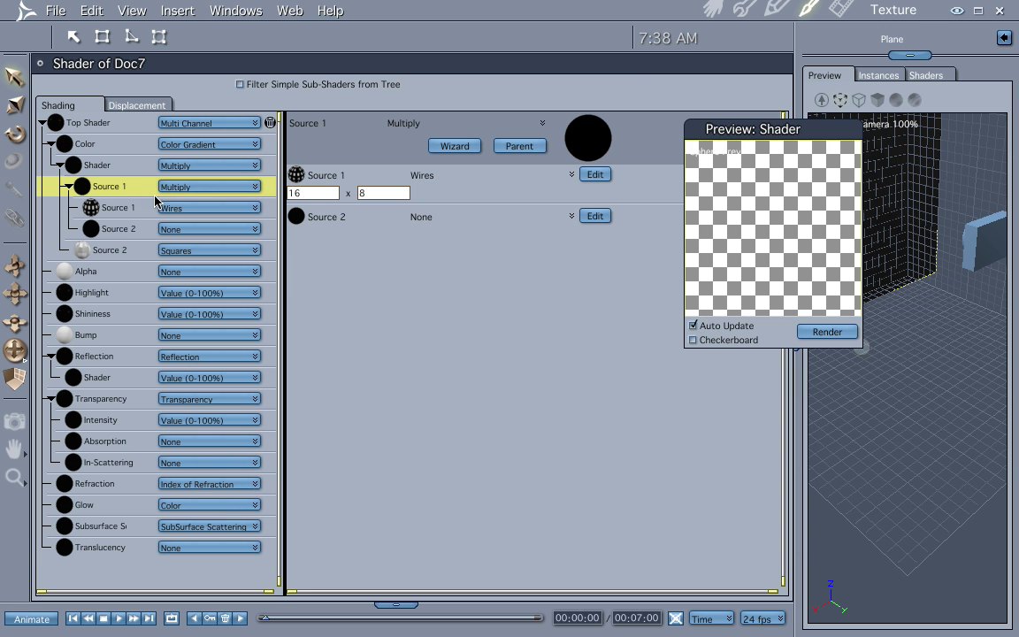
# Assign the Wires pattern function to Source 2 of the nested Multiply operator.
pyautogui.click(135, 227)
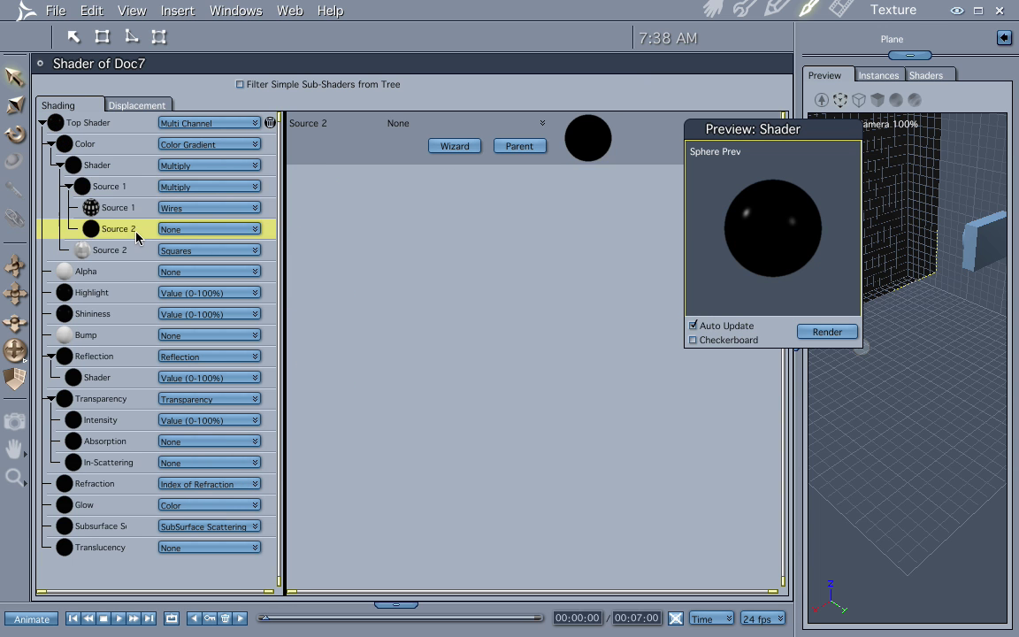
pyautogui.click(205, 229)
pyautogui.moveTo(235, 409)
pyautogui.moveTo(237, 374)
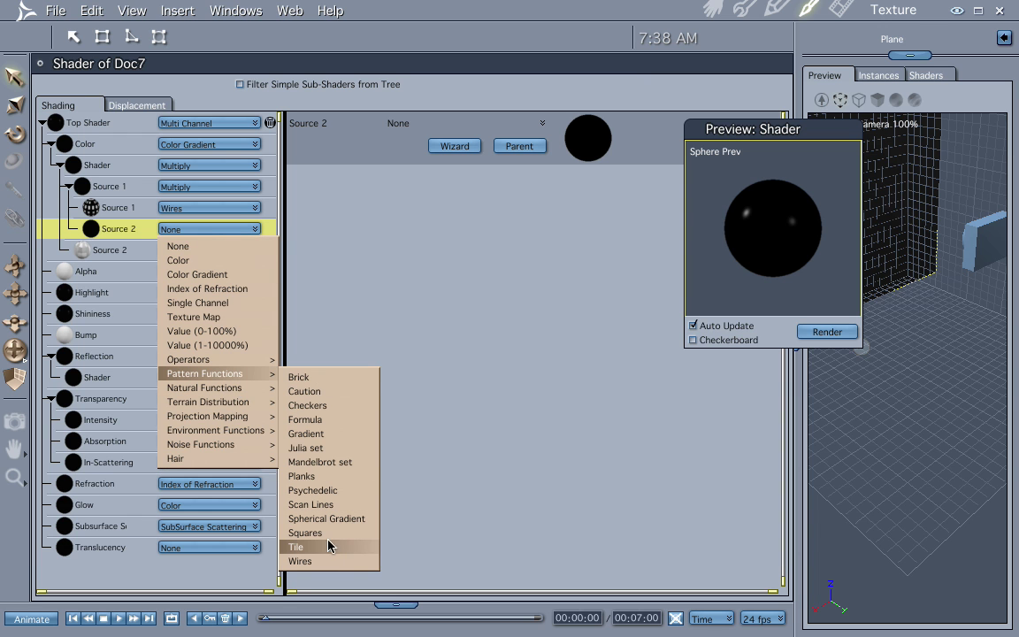
pyautogui.click(301, 561)
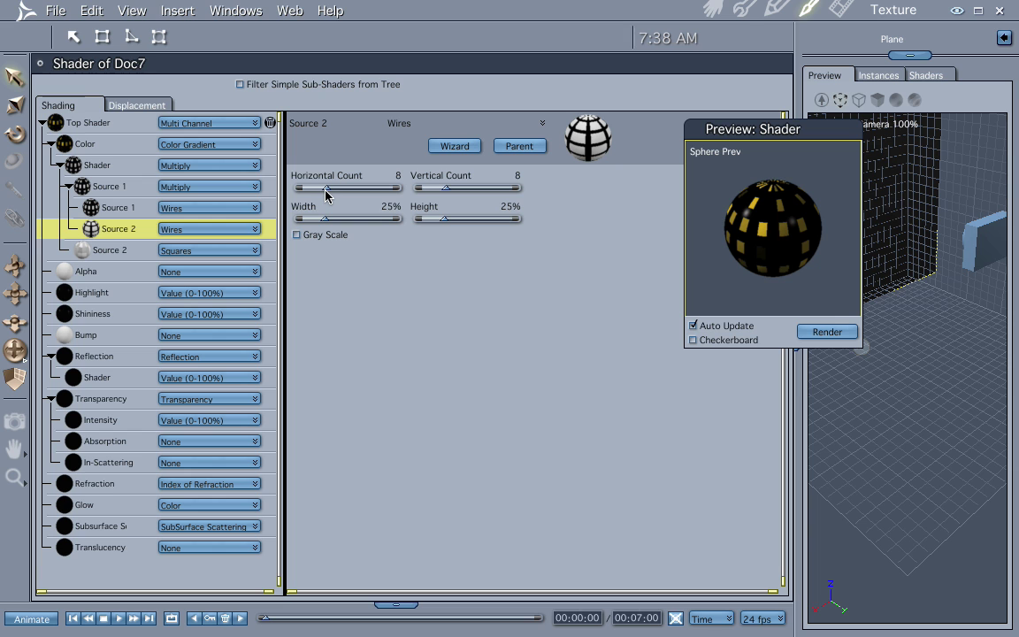
# Set the second Wires pattern's horizontal and vertical counts to 32 and render the scene.
pyautogui.click(393, 176)
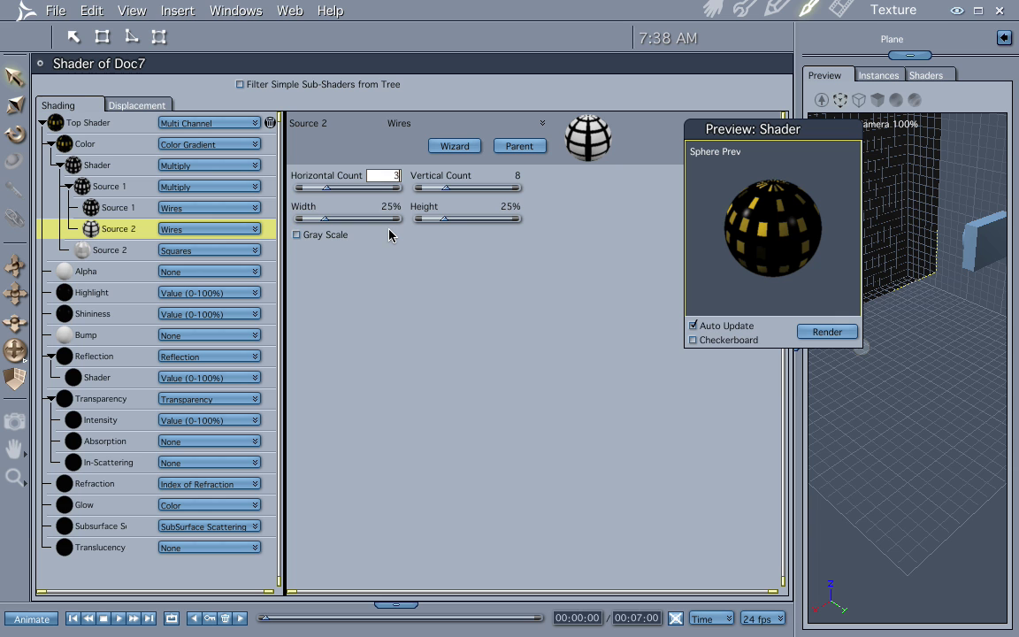
pyautogui.write('32')
pyautogui.click(515, 176)
pyautogui.press('Return')
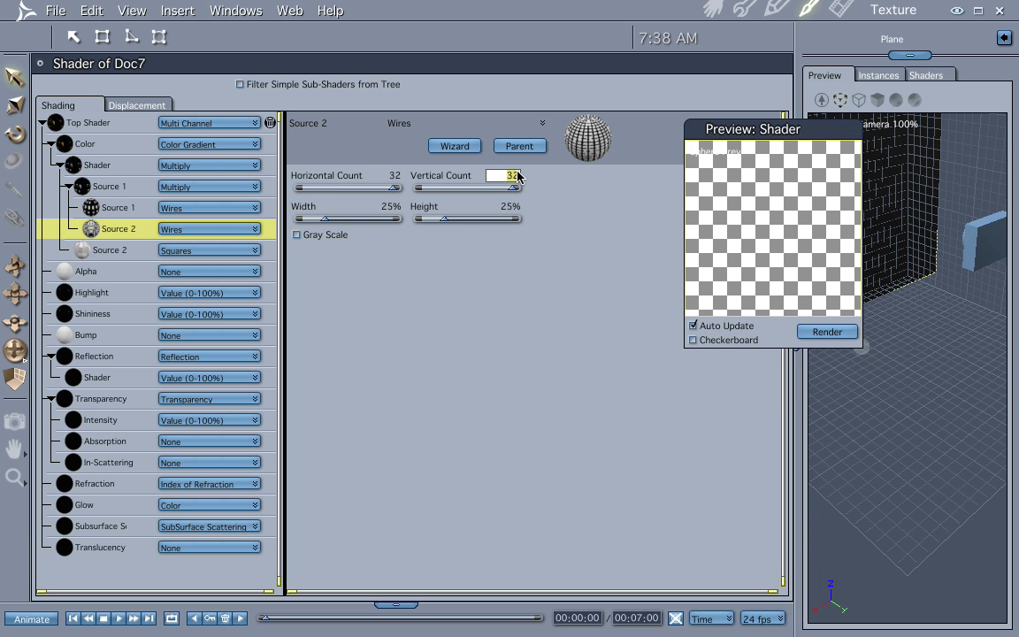
pyautogui.hotkey('ctrl', 'r')
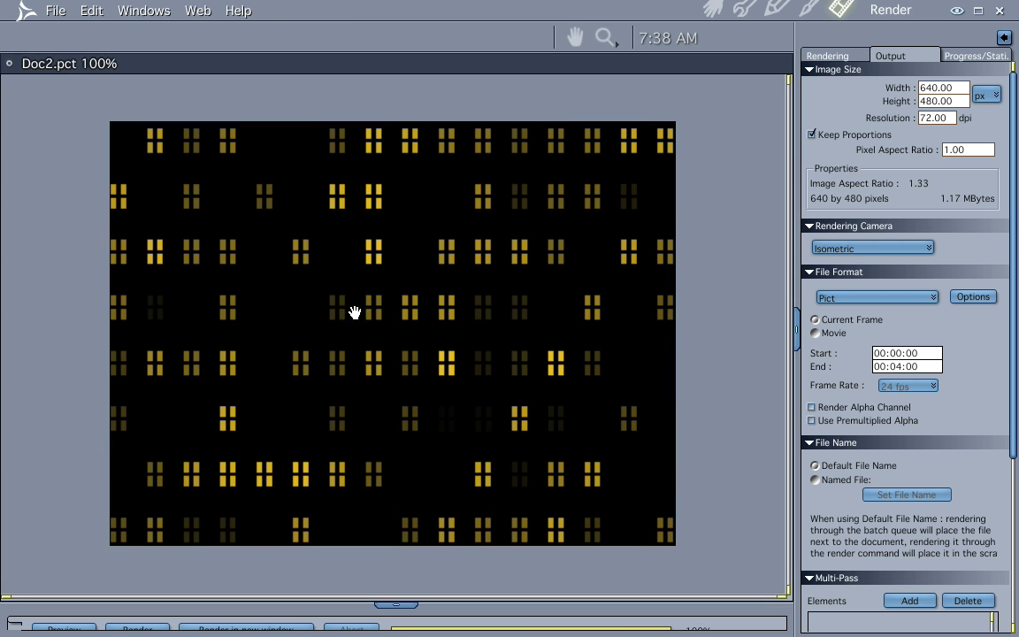
# Reopen the plane's shader, set the second Wires pattern's width and height to 10%, and render the scene.
pyautogui.click(712, 12)
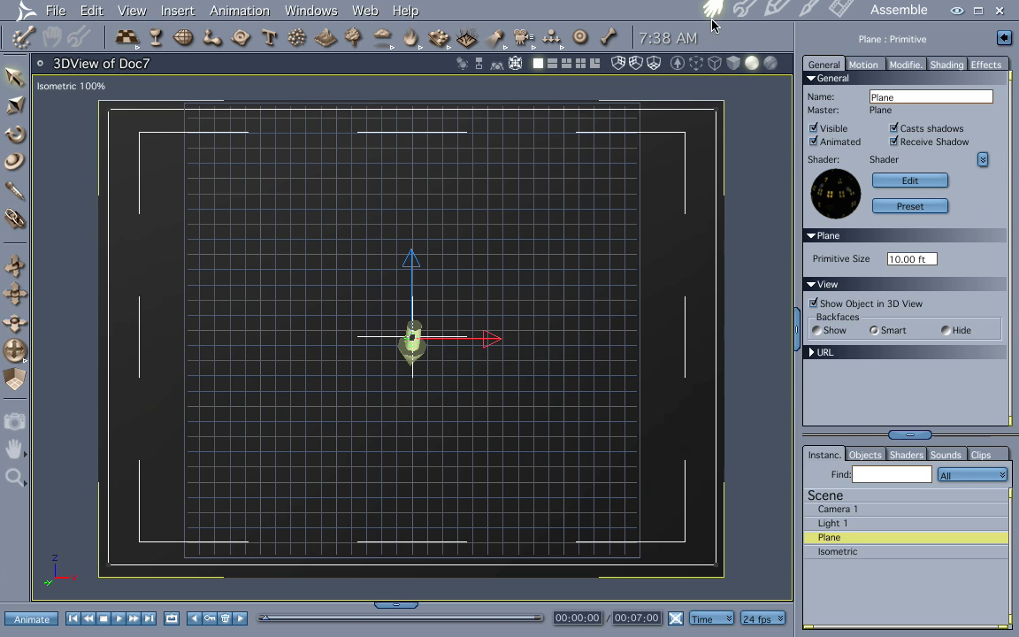
pyautogui.click(896, 182)
pyautogui.moveTo(328, 221); pyautogui.dragTo(332, 219)
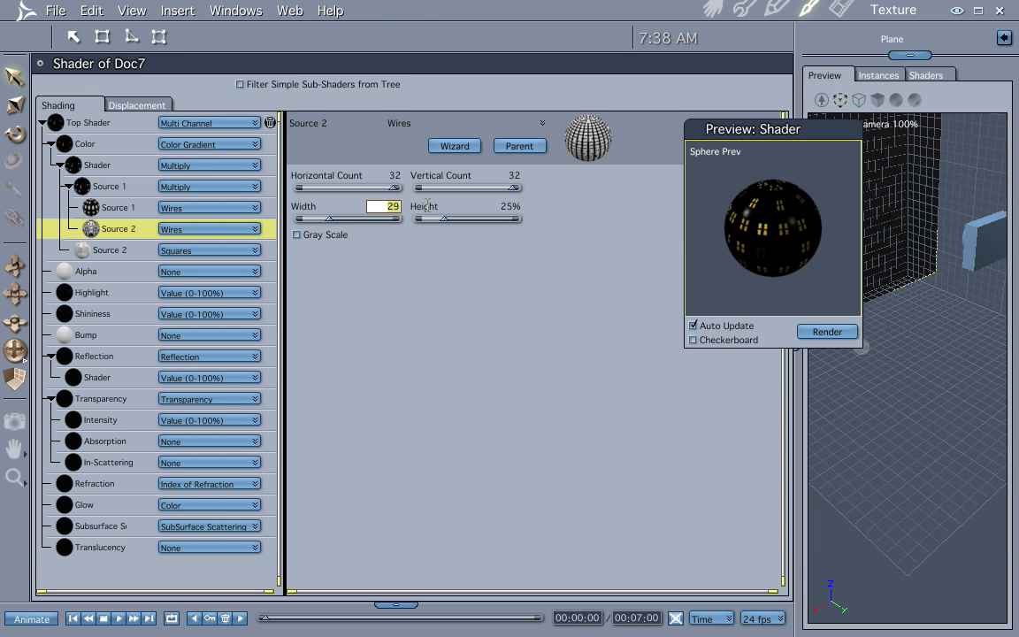
pyautogui.write('3')
pyautogui.click(511, 207)
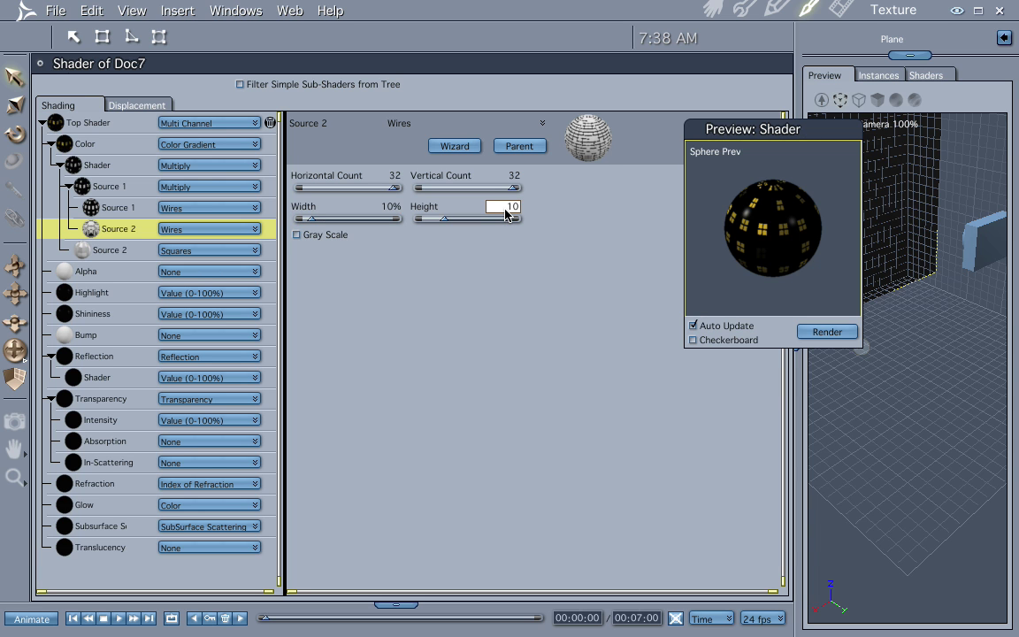
pyautogui.press('Return')
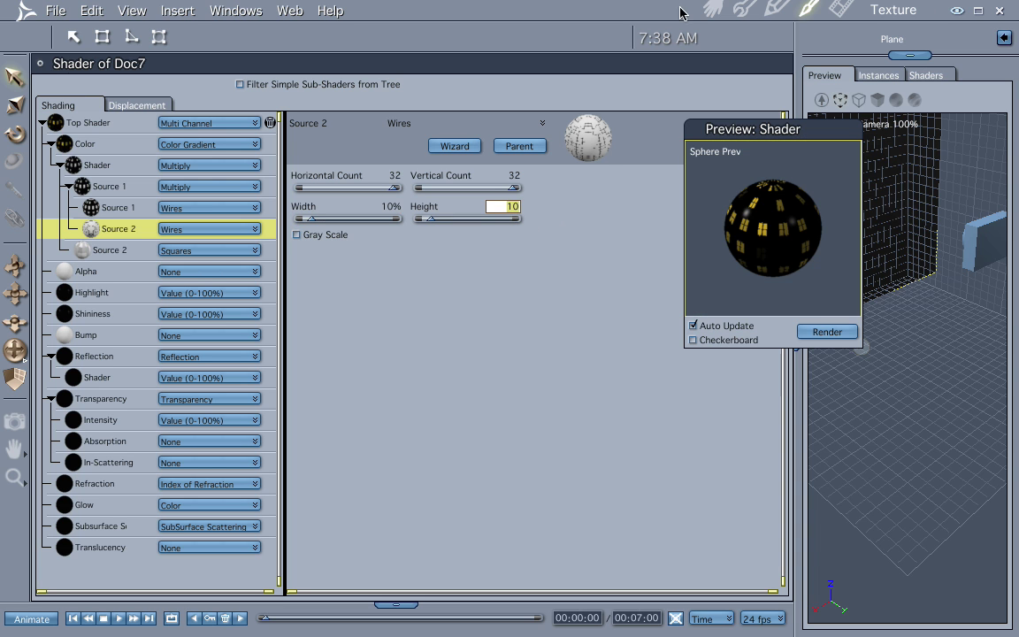
pyautogui.click(712, 11)
pyautogui.hotkey('ctrl', 'r')
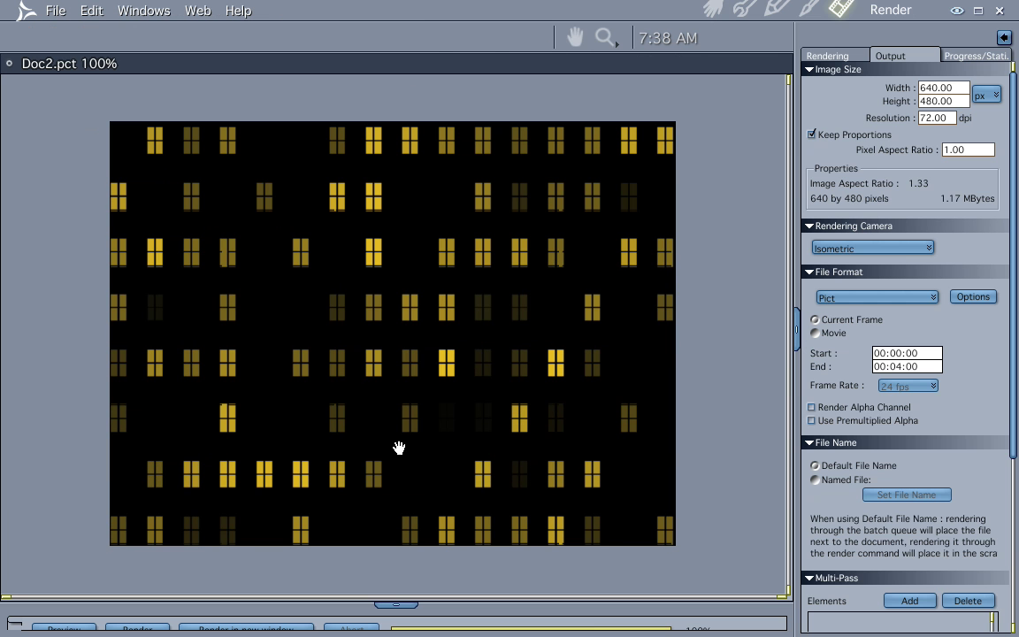
# Return to the 3D scene assembly and switch the view from the isometric camera to Camera 1.
pyautogui.click(713, 11)
pyautogui.click(712, 14)
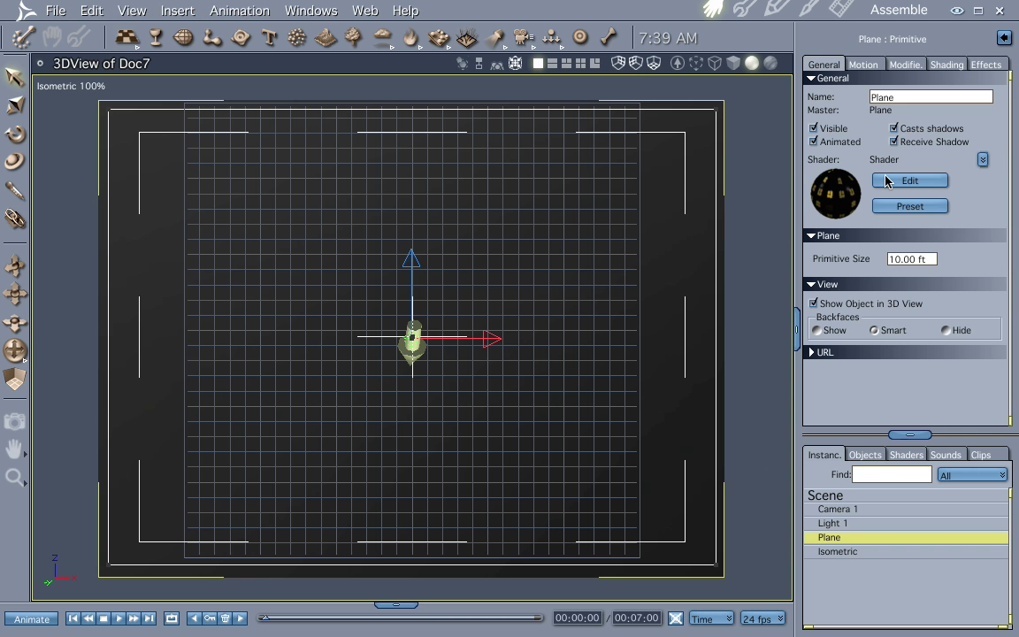
pyautogui.click(74, 86)
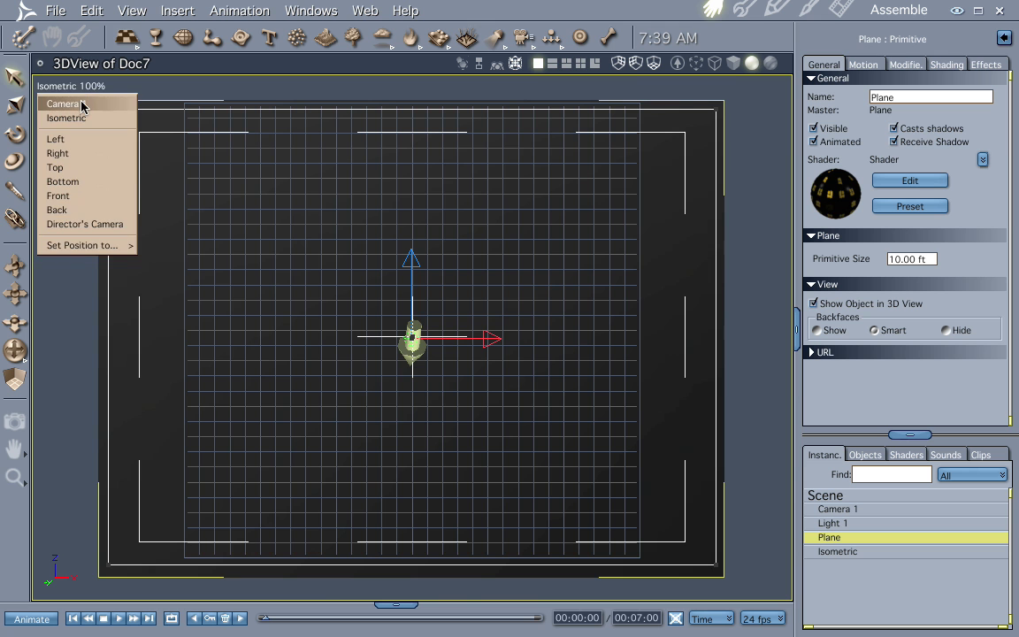
pyautogui.click(81, 105)
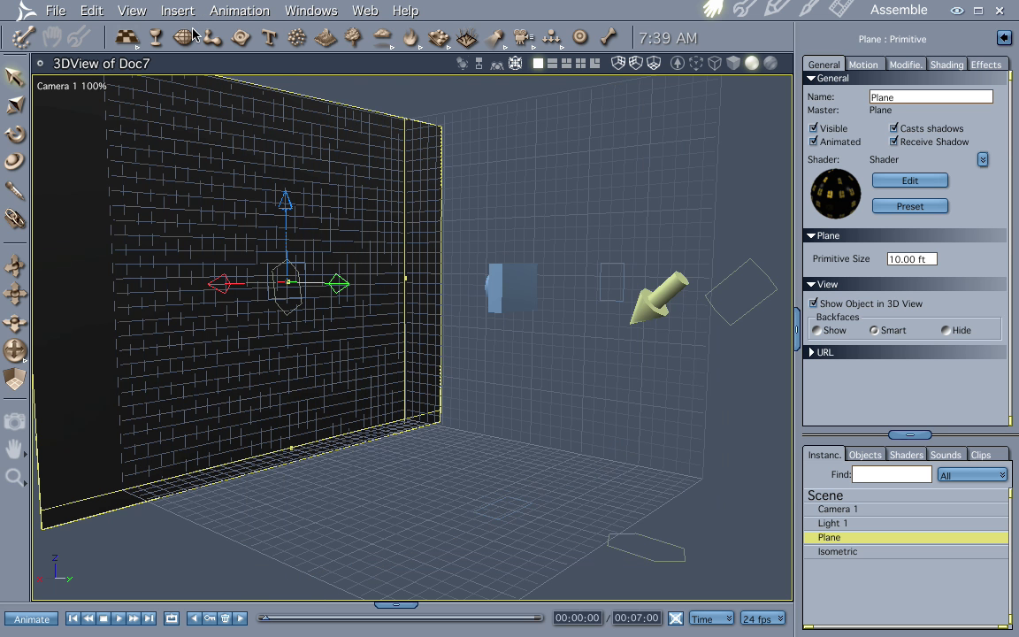
# Place a sphere primitive on the floor in front of the plane and delete Light 1 from the scene.
pyautogui.click(134, 46)
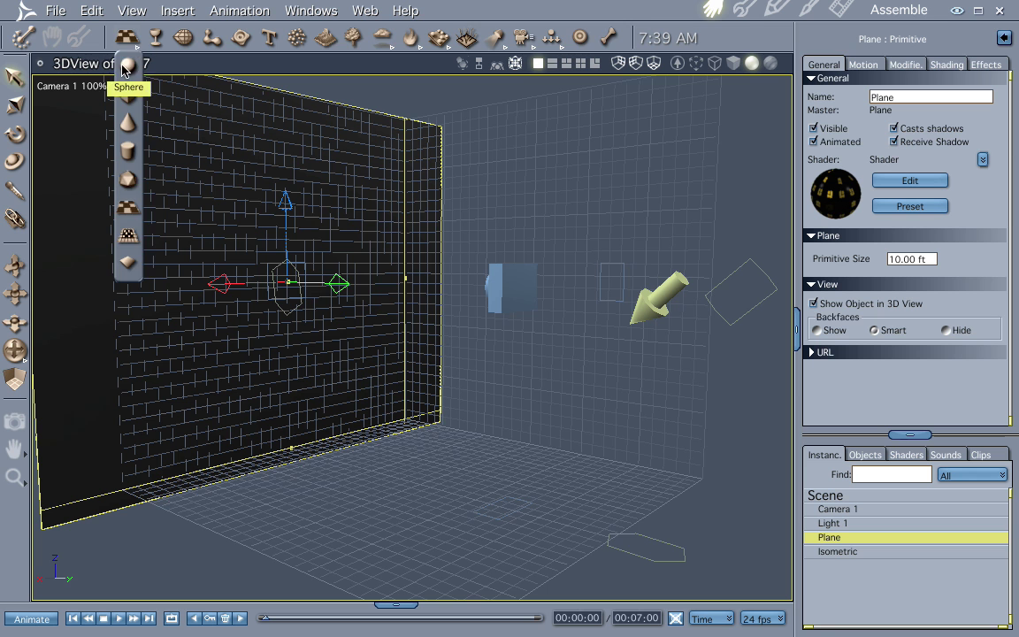
pyautogui.click(129, 64)
pyautogui.click(377, 479)
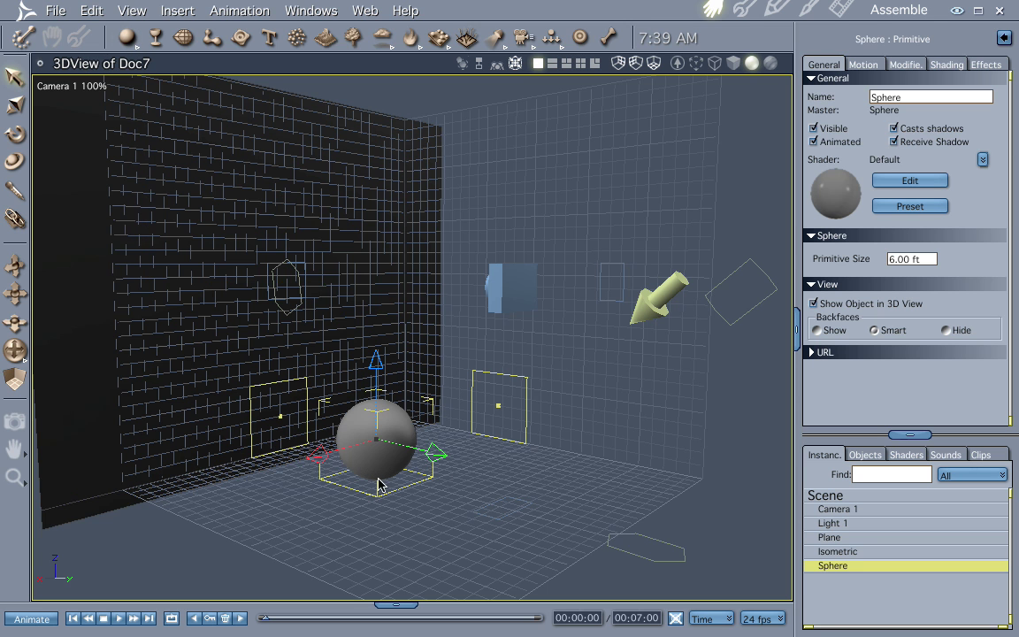
pyautogui.click(647, 311)
pyautogui.press('Delete')
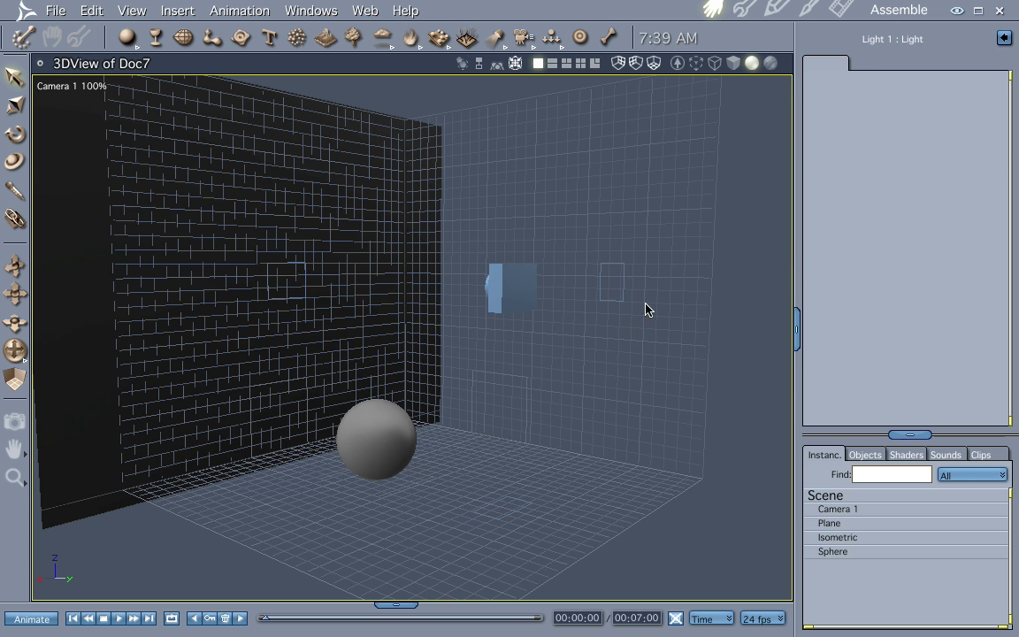
# Add an Anything Glows light to the scene and assign Plane as its item.
pyautogui.click(208, 258)
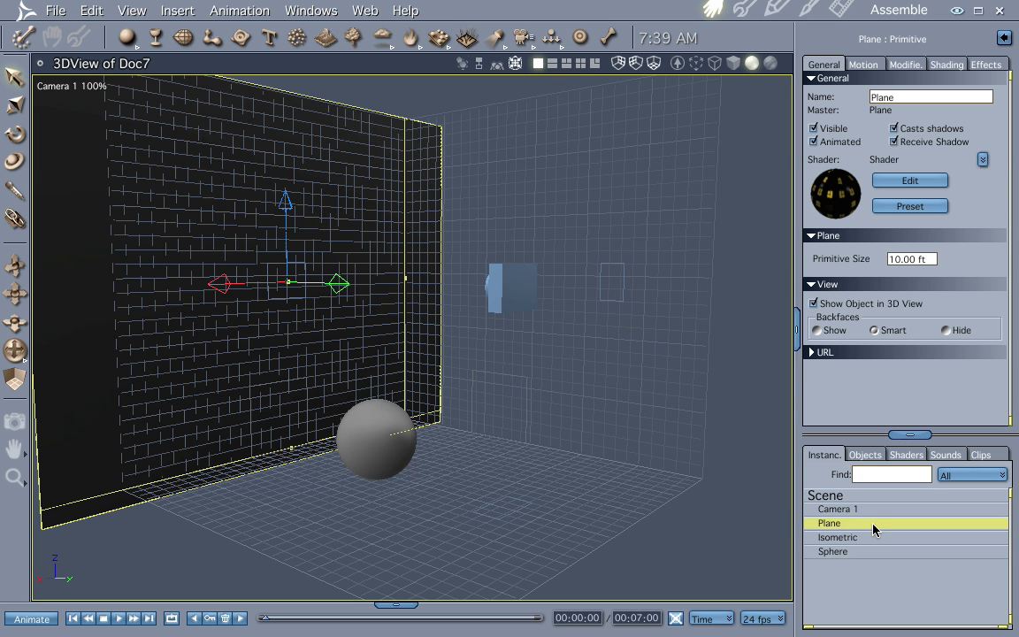
pyautogui.moveTo(507, 49); pyautogui.dragTo(492, 257)
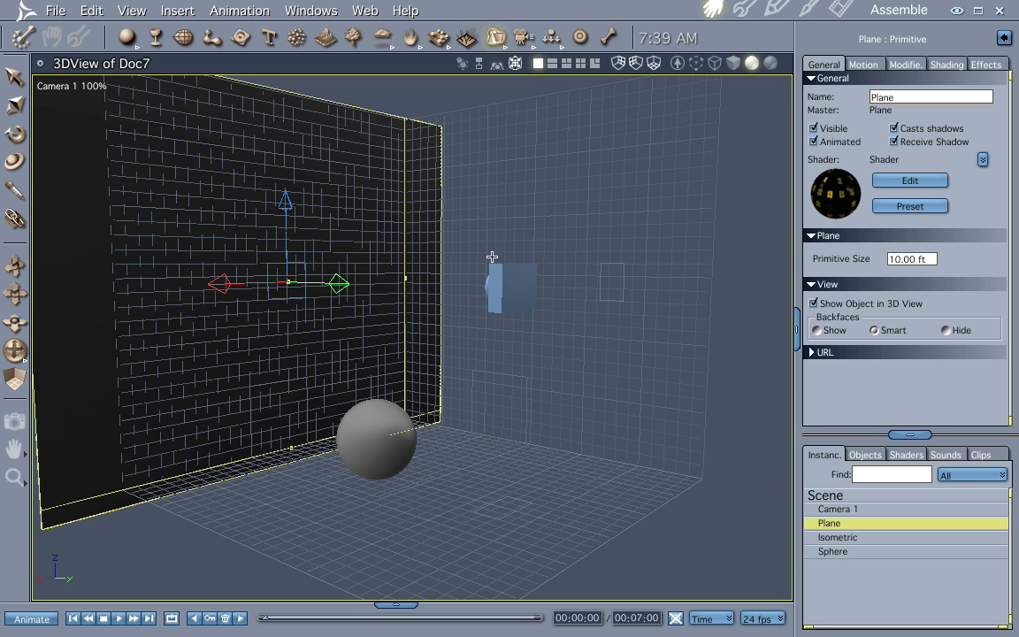
pyautogui.click(490, 475)
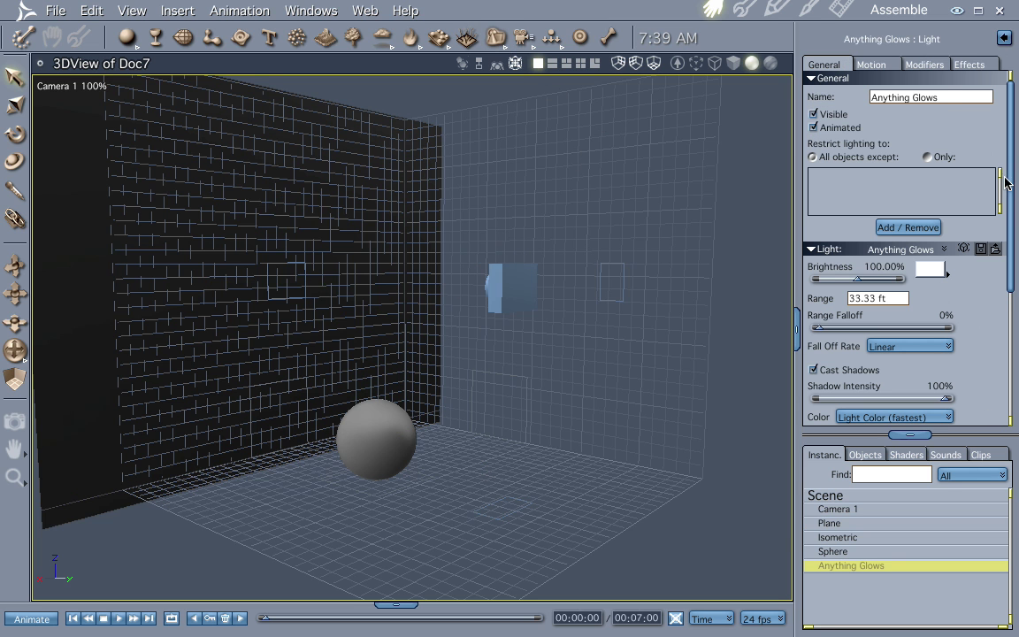
pyautogui.moveTo(1011, 186); pyautogui.dragTo(1015, 364)
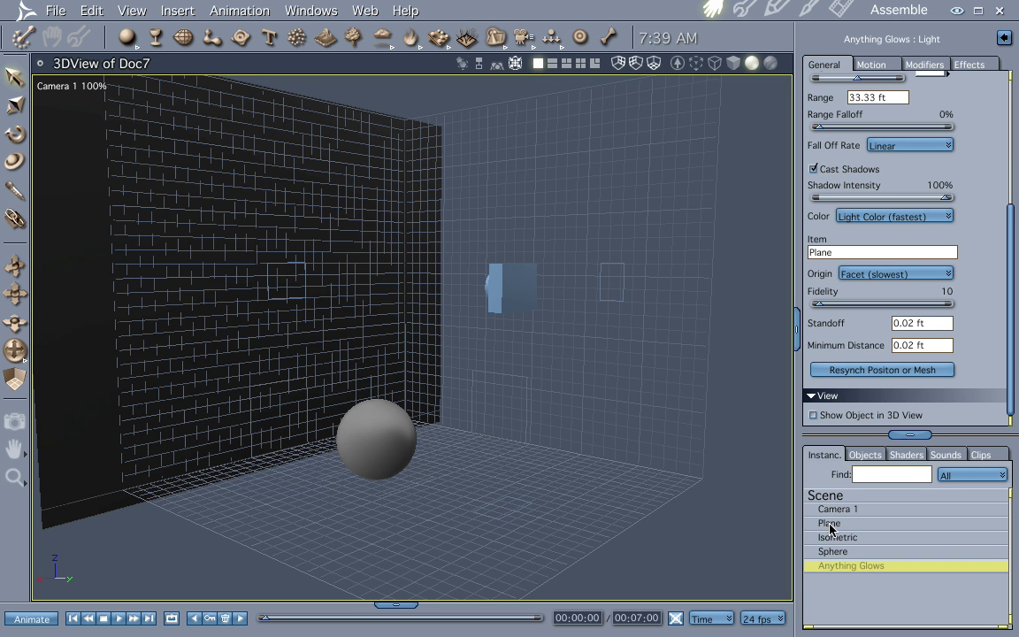
pyautogui.press('Return')
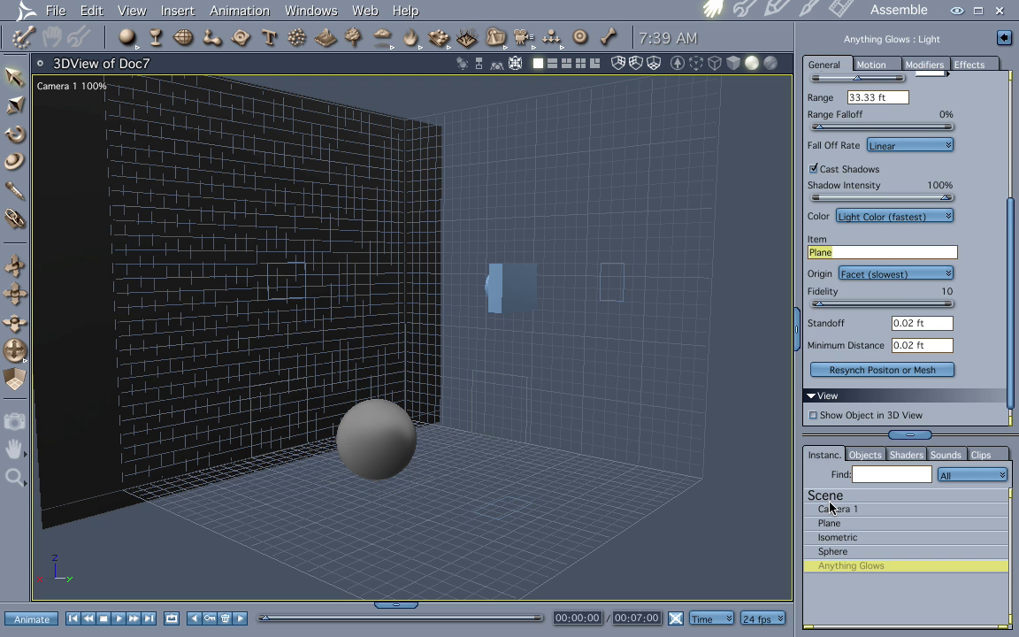
# Set the Anything Glows light's color source to Object Glow and render the scene.
pyautogui.click(900, 225)
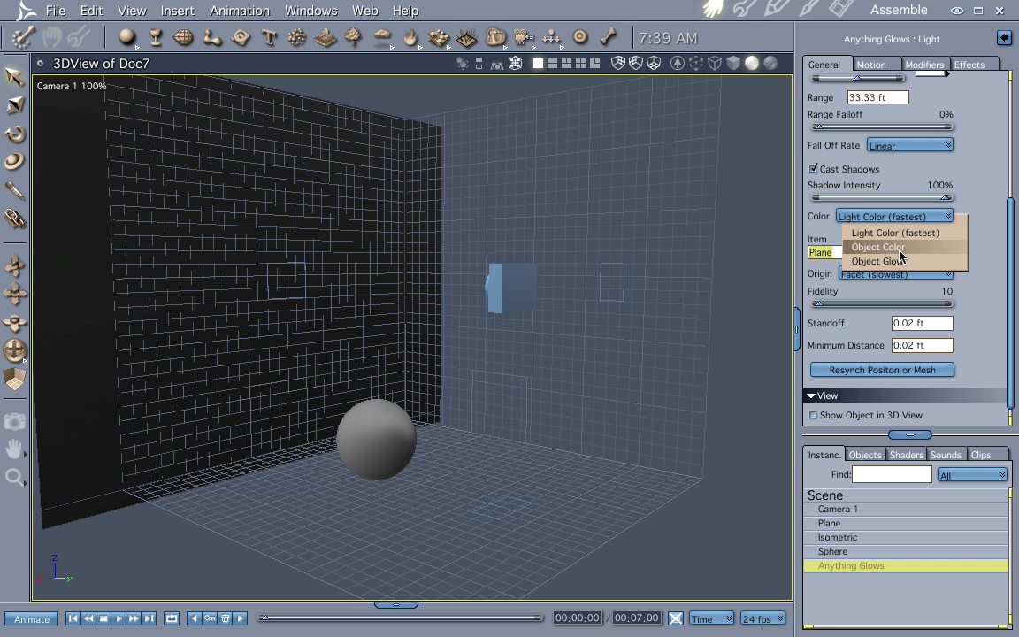
pyautogui.click(900, 262)
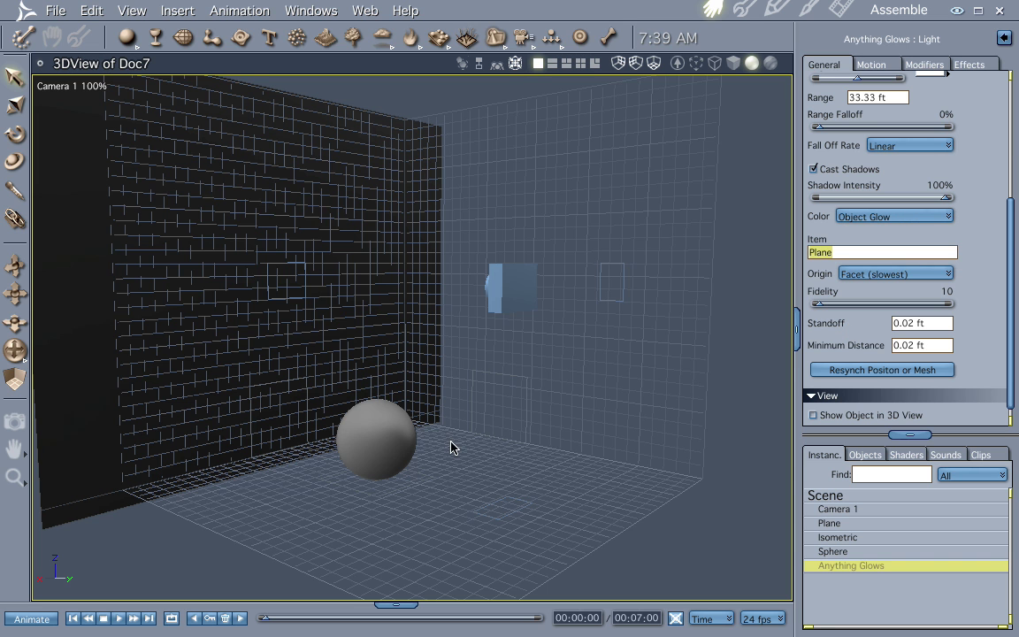
pyautogui.moveTo(452, 444); pyautogui.dragTo(390, 493)
pyautogui.hotkey('ctrl', 'r')
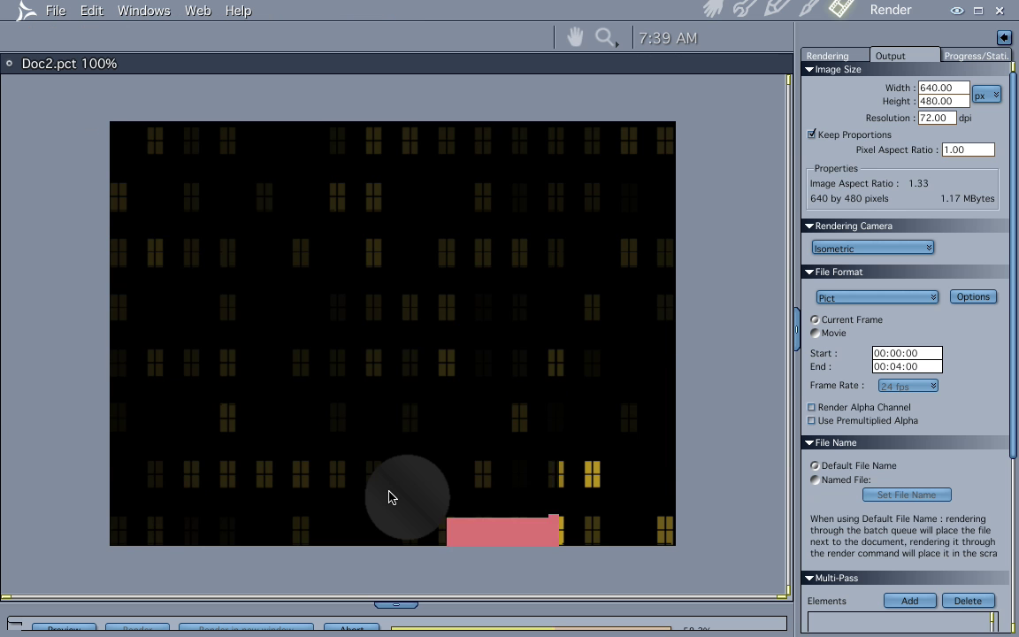
# Change the rendering camera to Camera 1 and render the scene again.
pyautogui.click(710, 8)
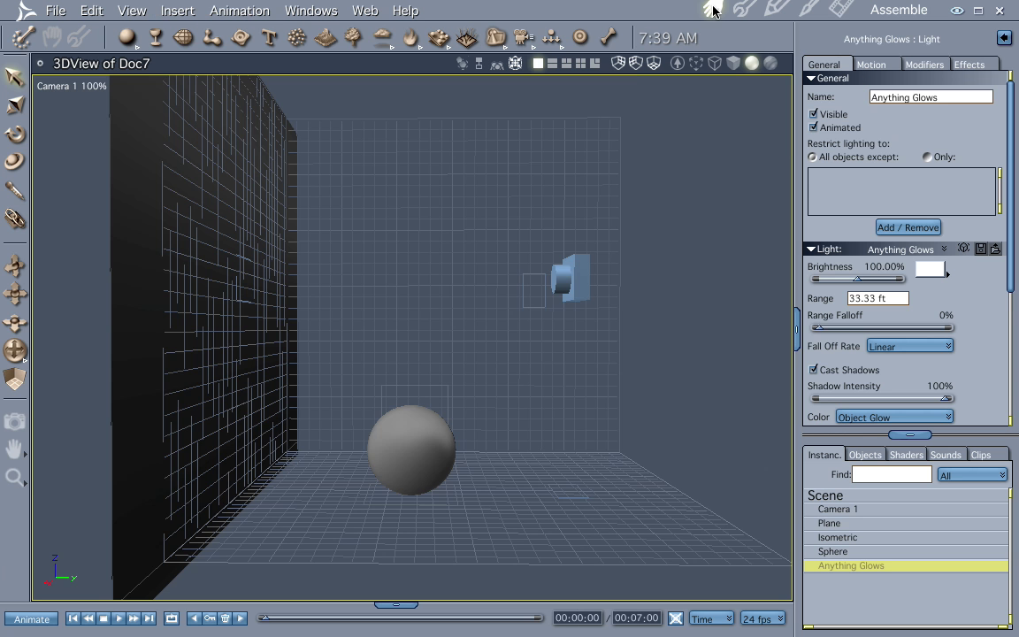
pyautogui.click(839, 9)
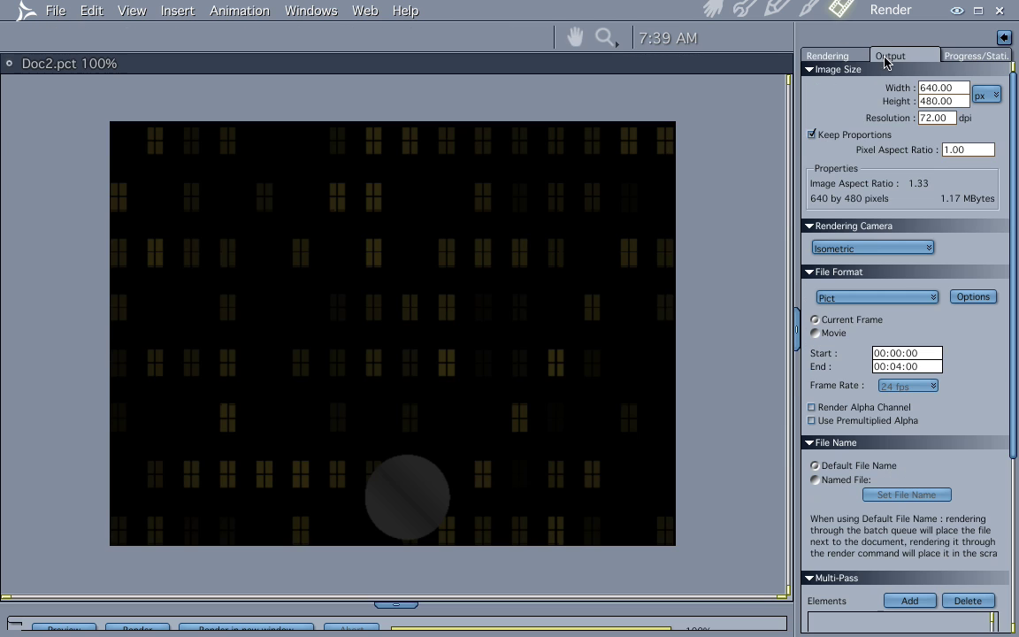
pyautogui.click(868, 254)
pyautogui.click(871, 265)
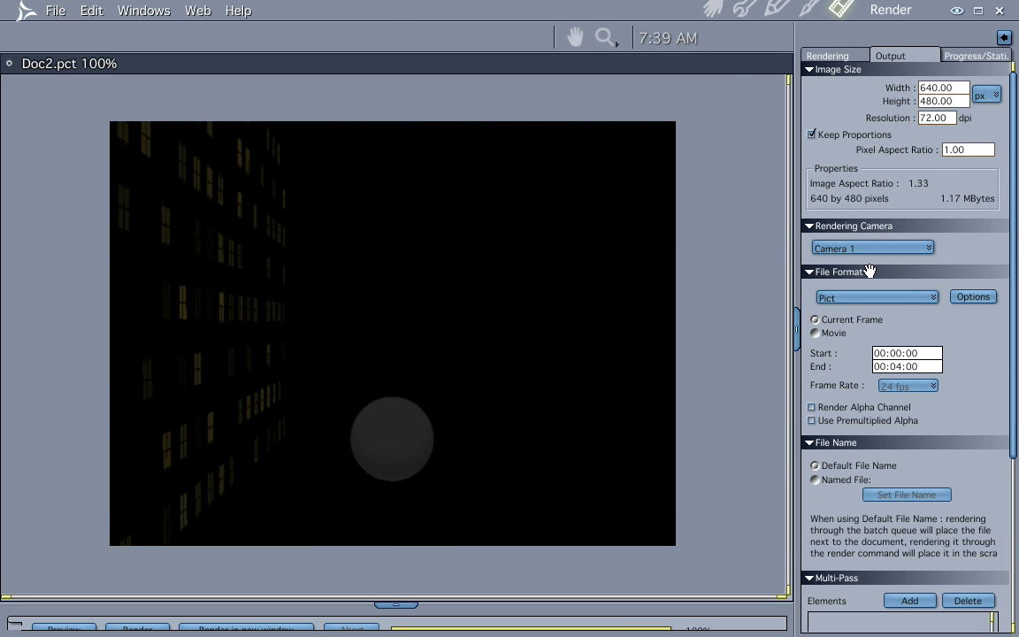
# Copy the plane shader's Color channel gradient into its Glow channel and render the scene.
pyautogui.click(712, 9)
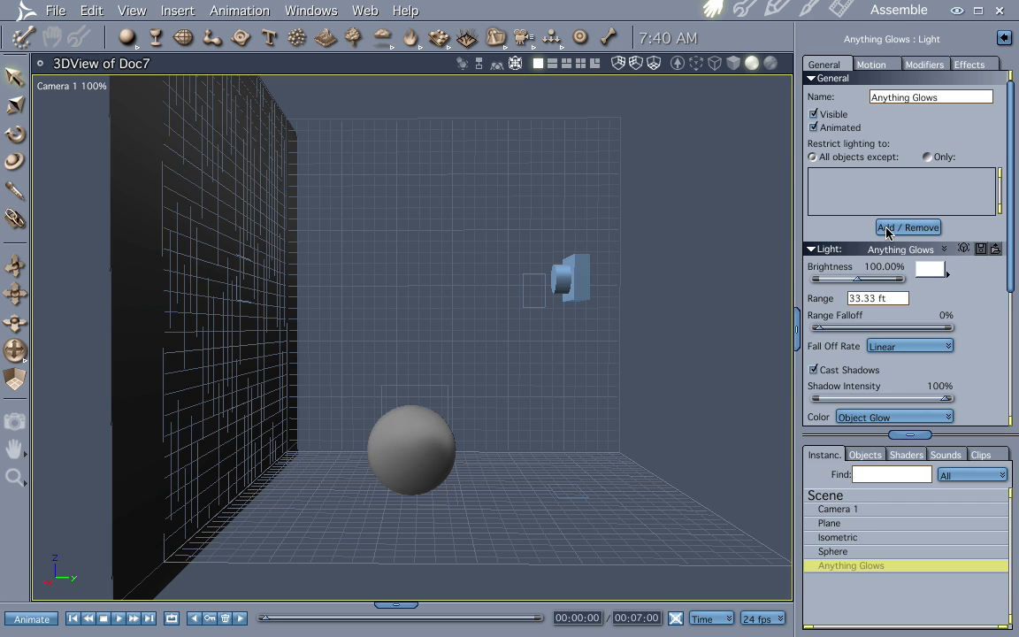
pyautogui.click(836, 522)
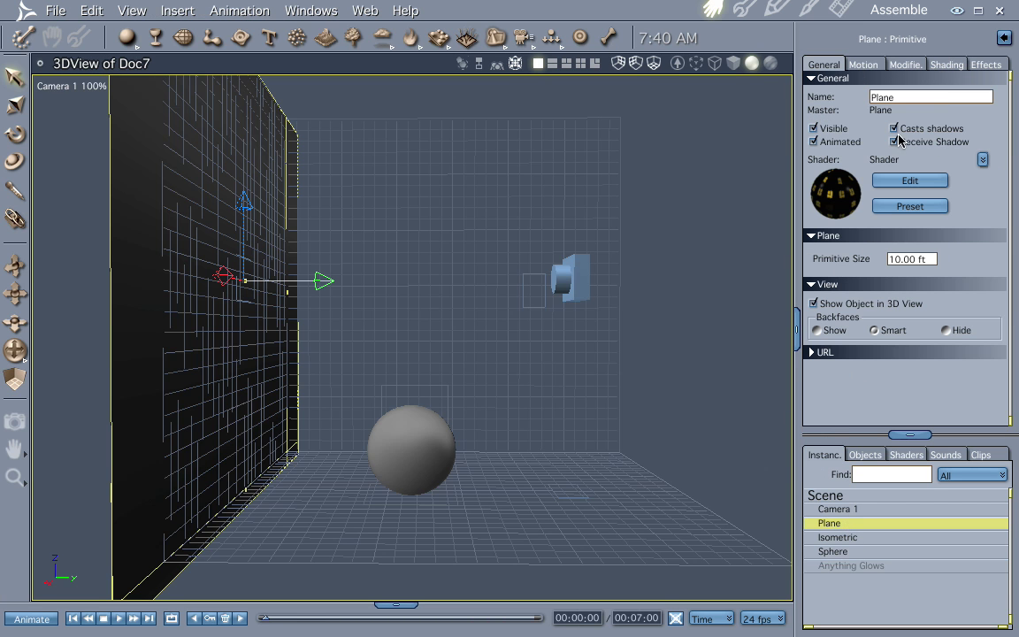
pyautogui.click(912, 181)
pyautogui.click(54, 145)
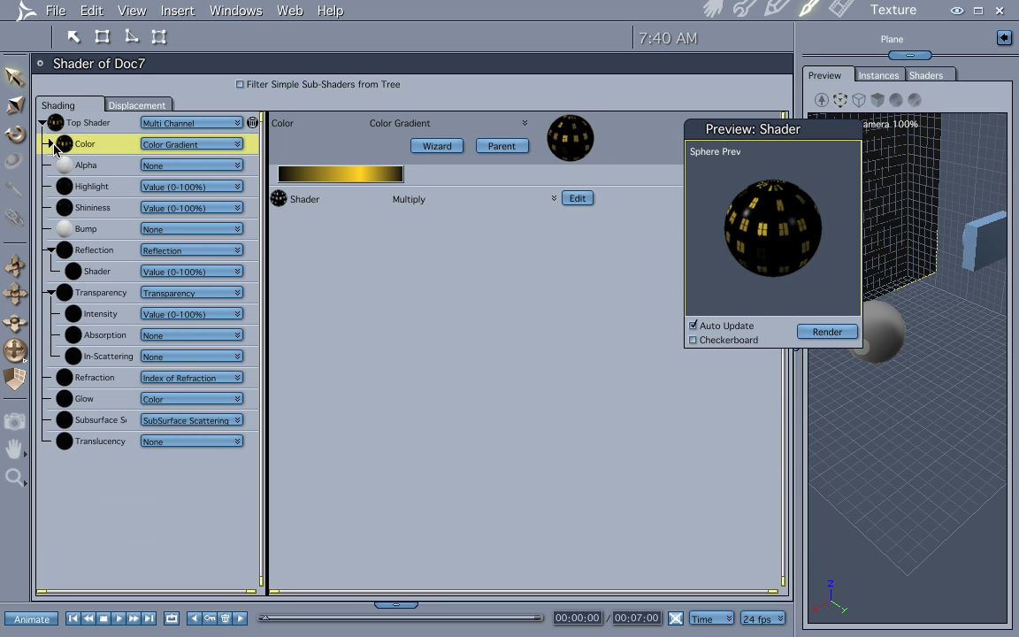
pyautogui.rightClick(100, 148)
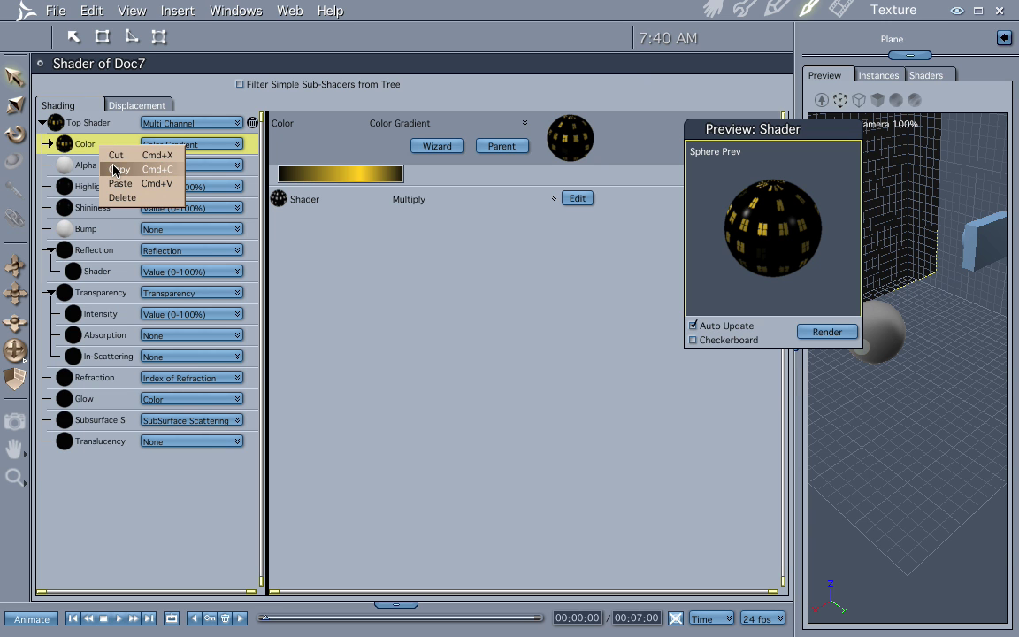
pyautogui.click(114, 170)
pyautogui.click(114, 398)
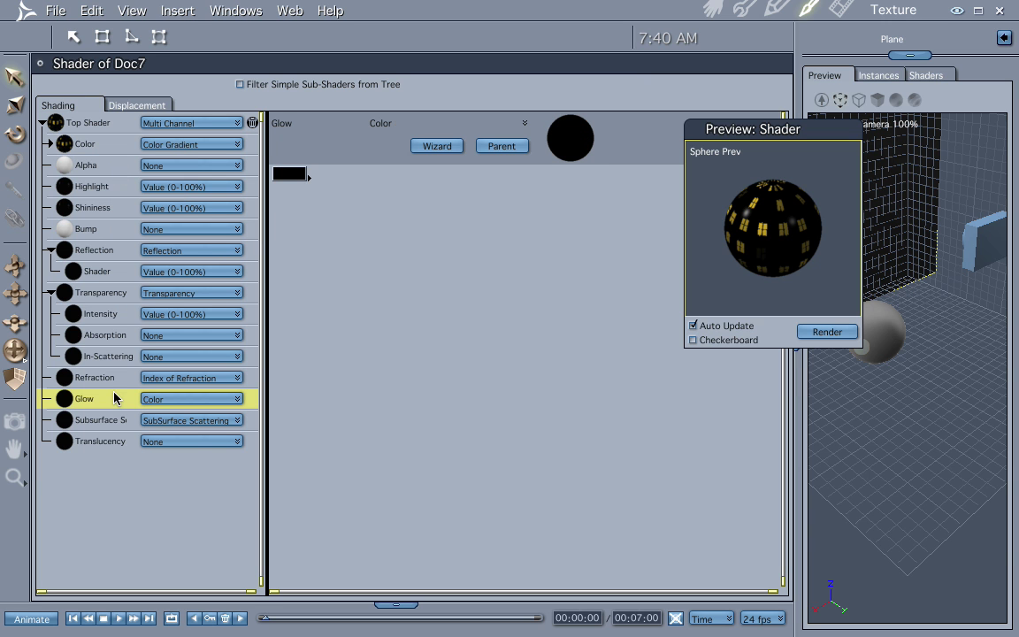
pyautogui.rightClick(114, 399)
pyautogui.click(140, 433)
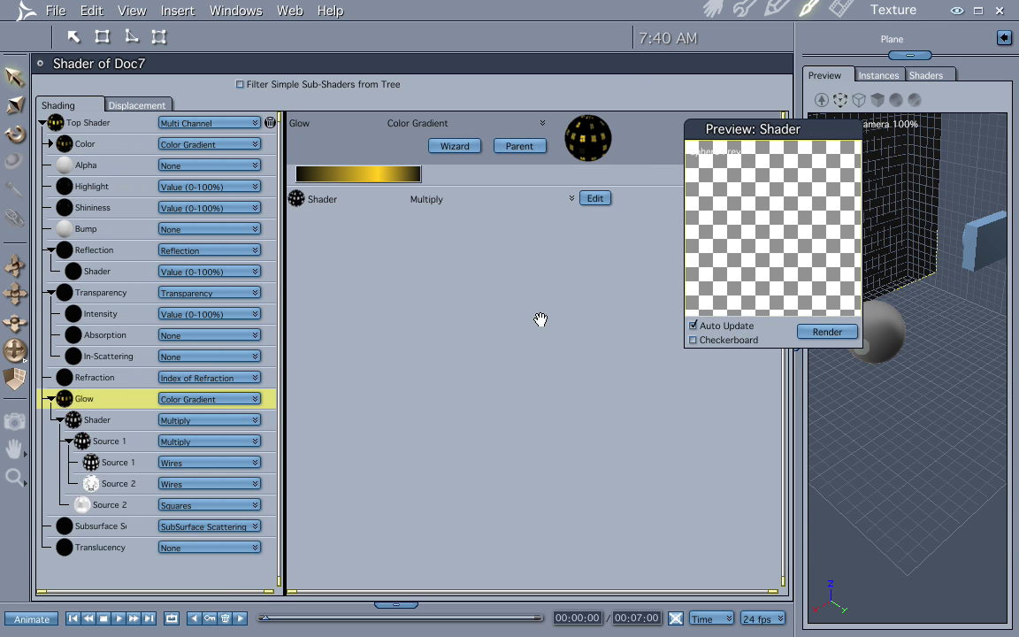
pyautogui.hotkey('ctrl', 'r')
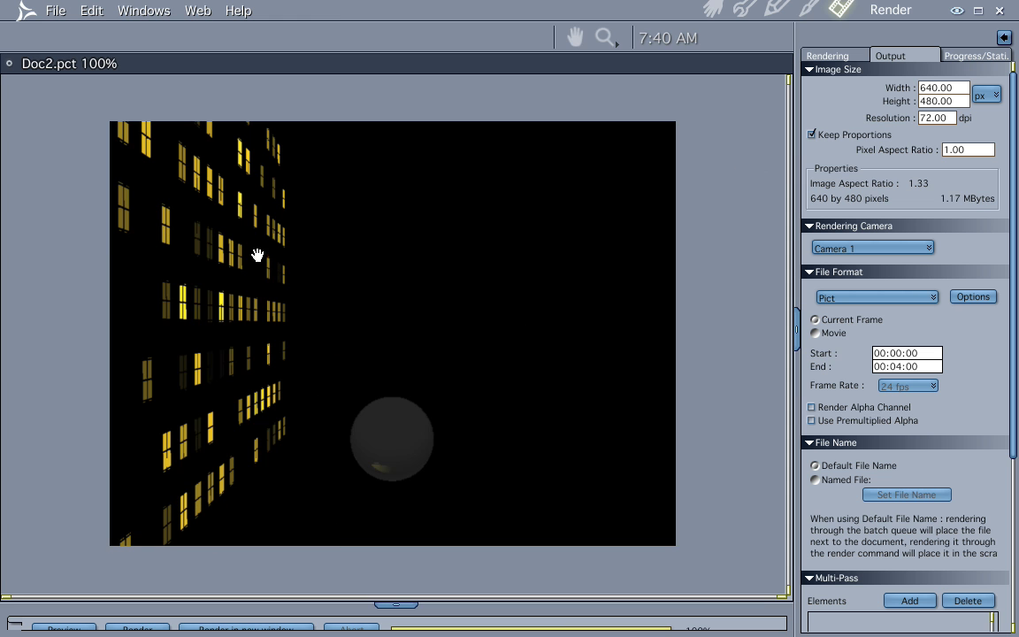
# Raise the sphere vertically to about the middle height of the plane and render it from a higher viewing angle.
pyautogui.click(713, 10)
pyautogui.click(397, 456)
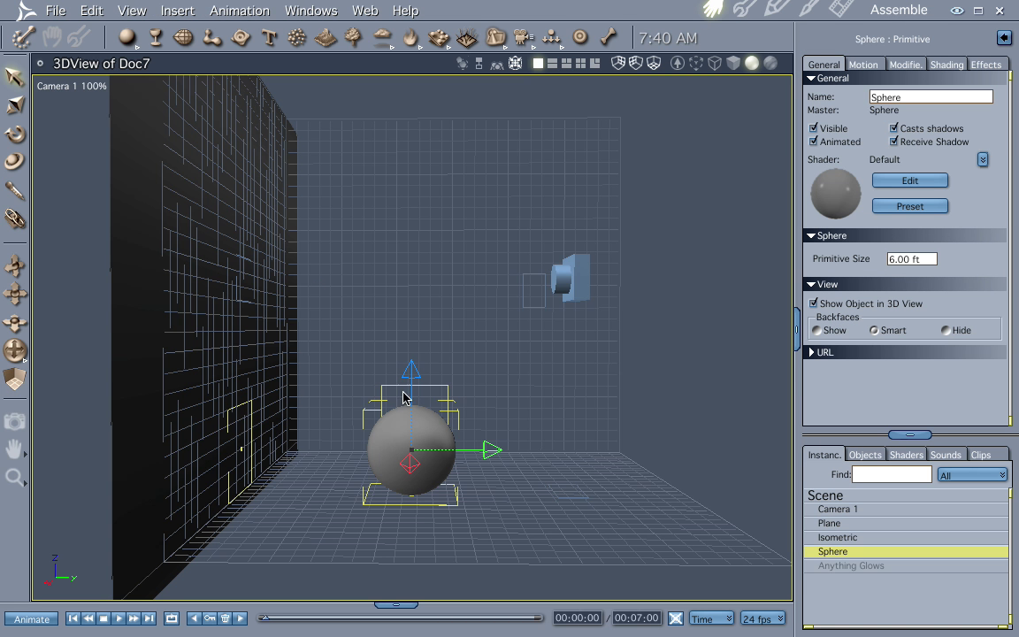
pyautogui.moveTo(414, 369); pyautogui.dragTo(407, 203)
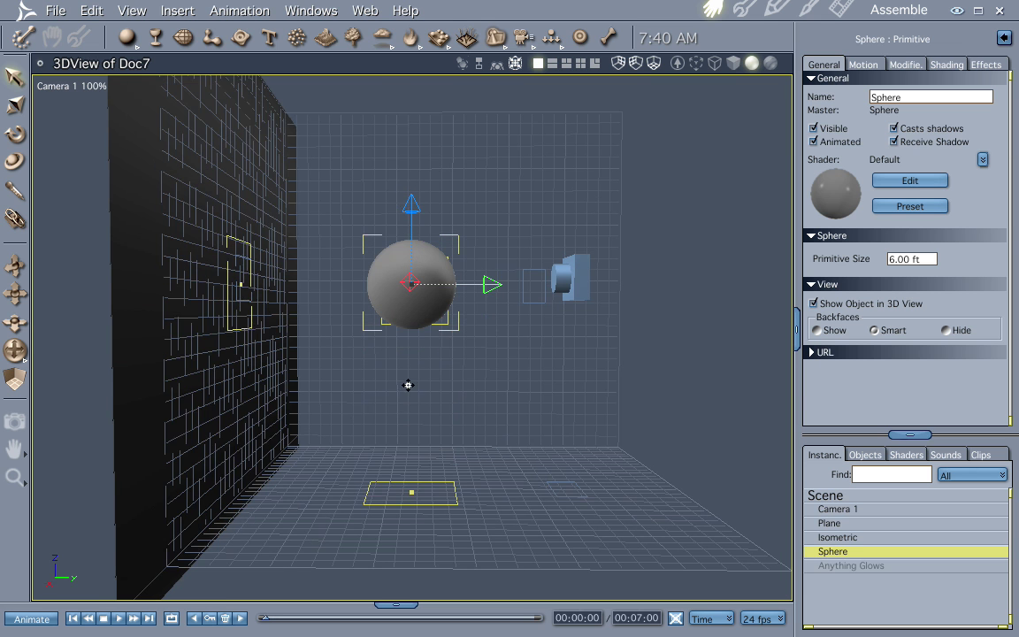
pyautogui.moveTo(407, 374); pyautogui.dragTo(409, 433)
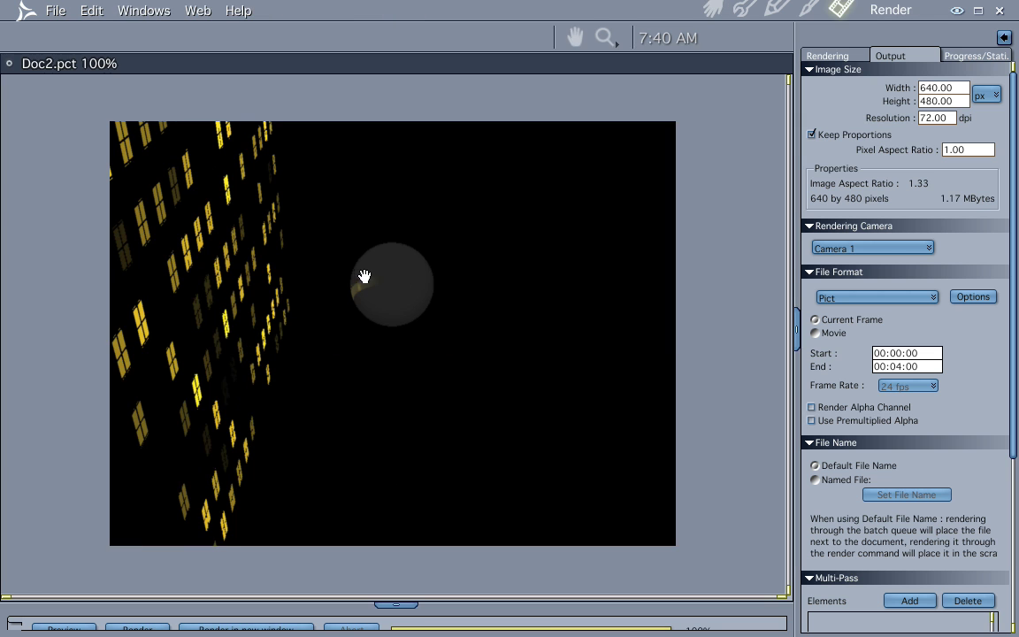
# Check the scene assembly and set the rendering camera to Isometric in the render output settings.
pyautogui.click(712, 7)
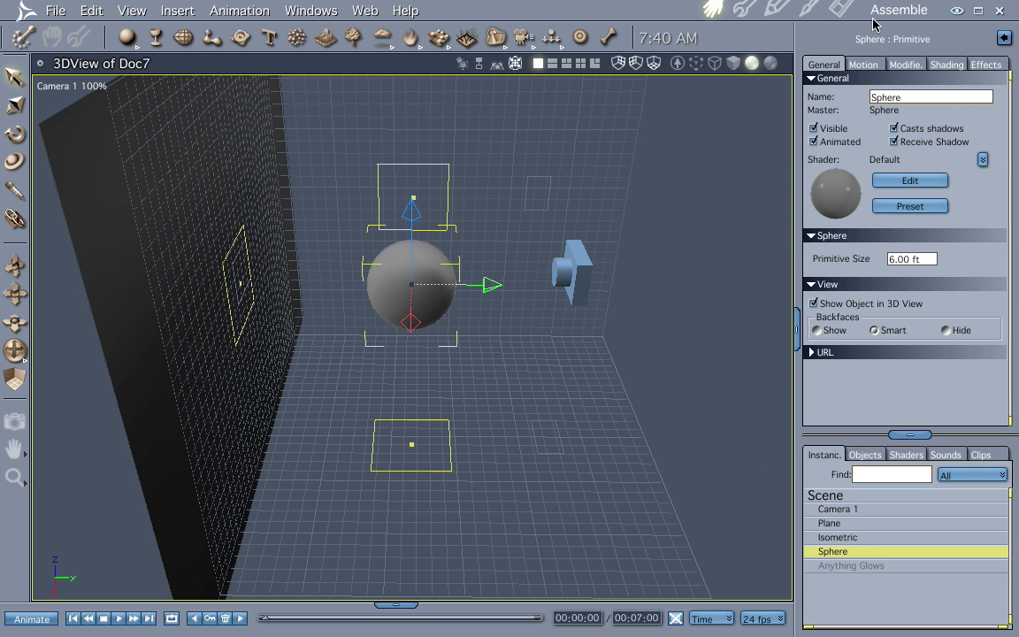
pyautogui.click(840, 9)
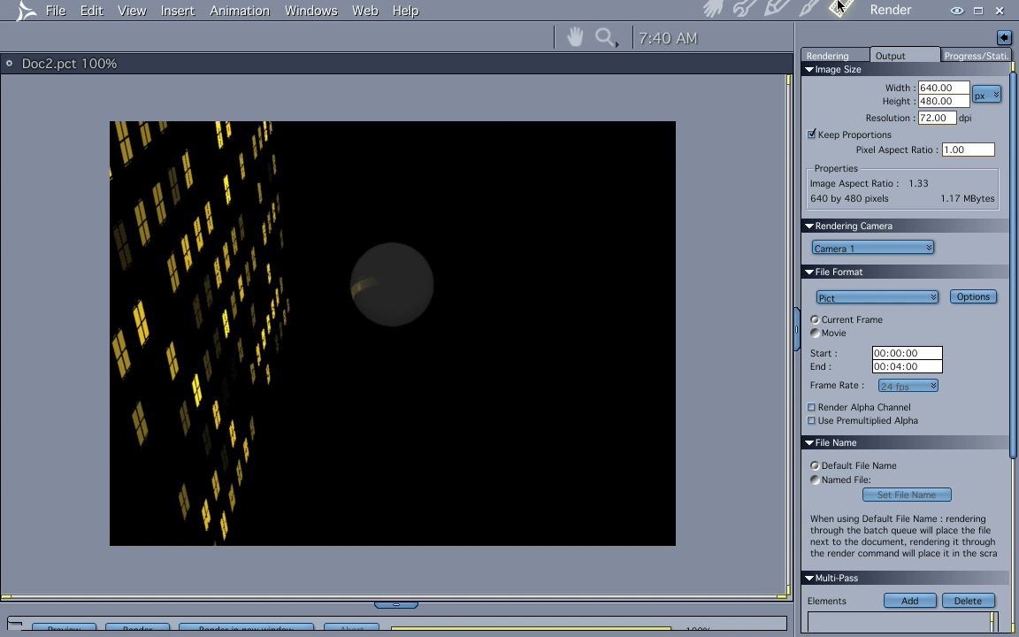
pyautogui.click(881, 248)
pyautogui.click(881, 279)
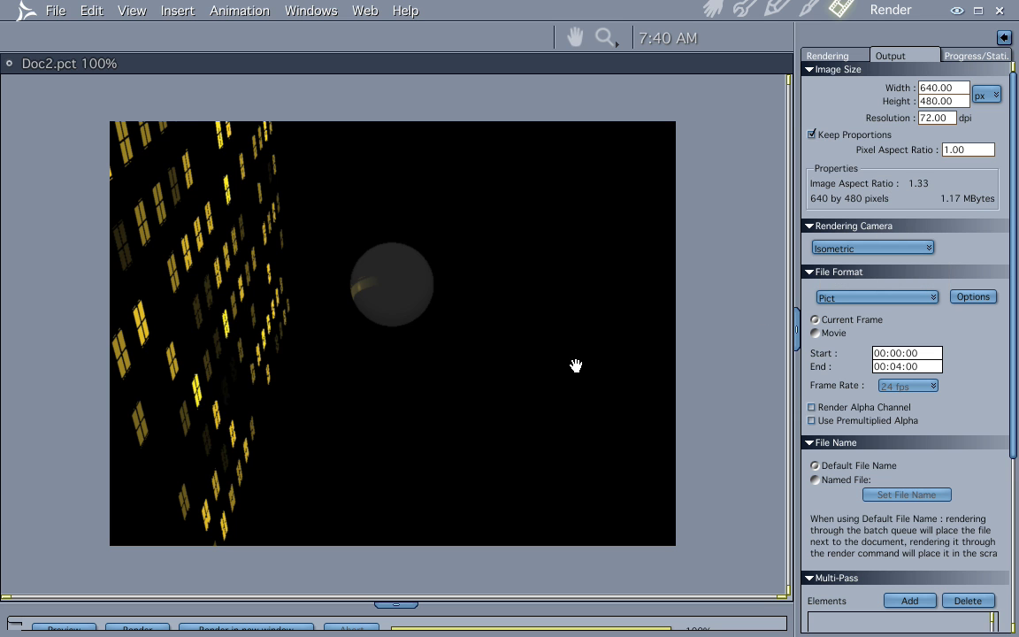